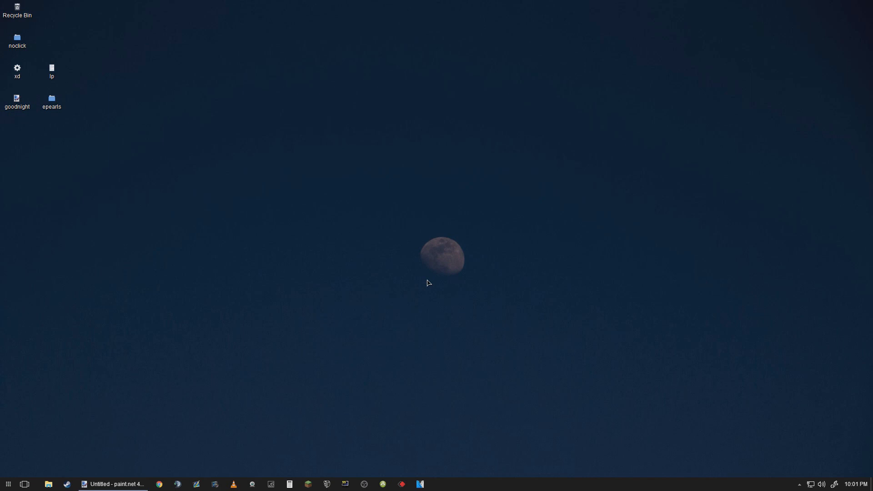
# - Open pearl images 5, 6, 7 and 8 from the epearls folder in paint.net and maximize its window
pyautogui.doubleClick(52, 100)
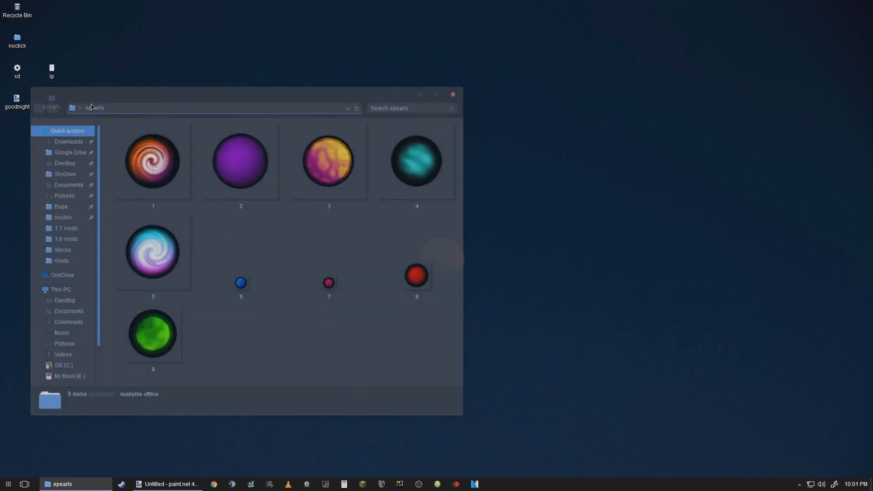
pyautogui.click(191, 484)
pyautogui.moveTo(412, 151); pyautogui.dragTo(546, 138)
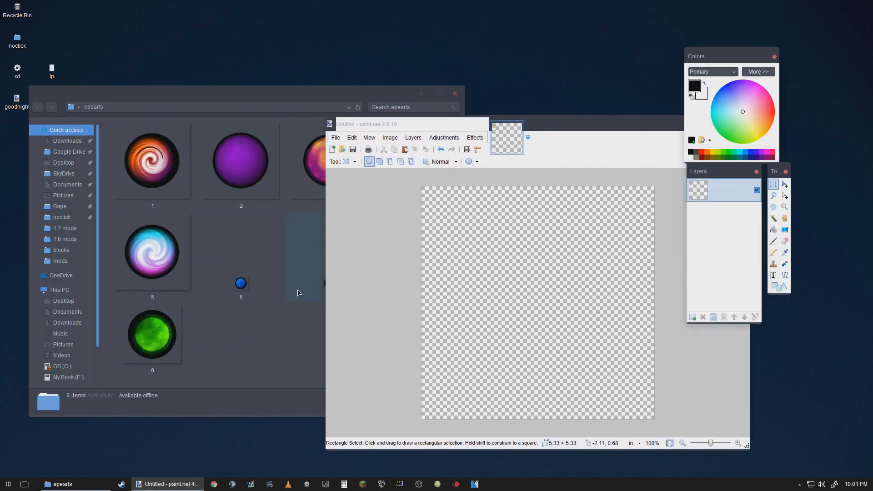
pyautogui.click(157, 259)
pyautogui.keyDown('ctrl'); pyautogui.click(345, 290); pyautogui.keyUp('ctrl')
pyautogui.keyDown('ctrl'); pyautogui.click(252, 276); pyautogui.keyUp('ctrl')
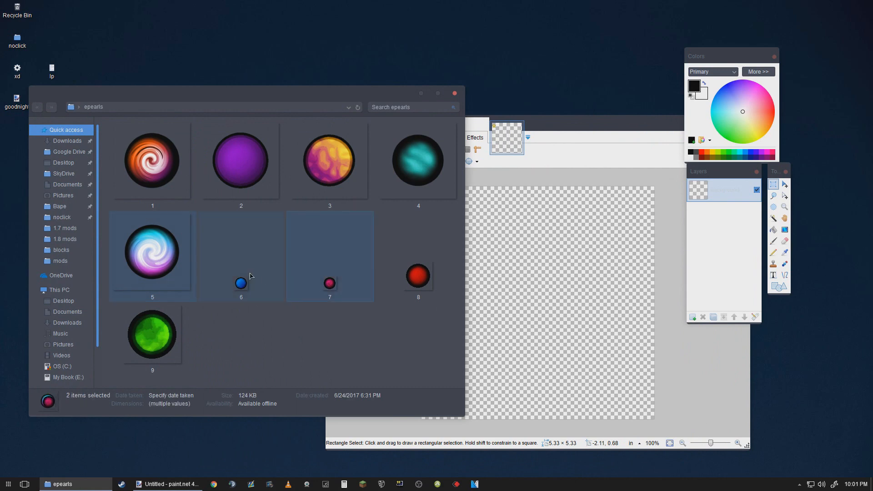
pyautogui.keyDown('ctrl'); pyautogui.click(417, 270); pyautogui.keyUp('ctrl')
pyautogui.press('Return')
pyautogui.click(453, 94)
pyautogui.moveTo(476, 127)
pyautogui.mouseDown()
pyautogui.moveTo(438, 89)
pyautogui.moveTo(425, 1)
pyautogui.mouseUp()
# - Examine pearl images 8, 6, 5 and 7 up close, placing image 6 directly after image 8
pyautogui.click(203, 13)
pyautogui.scroll(5, 409, 254)
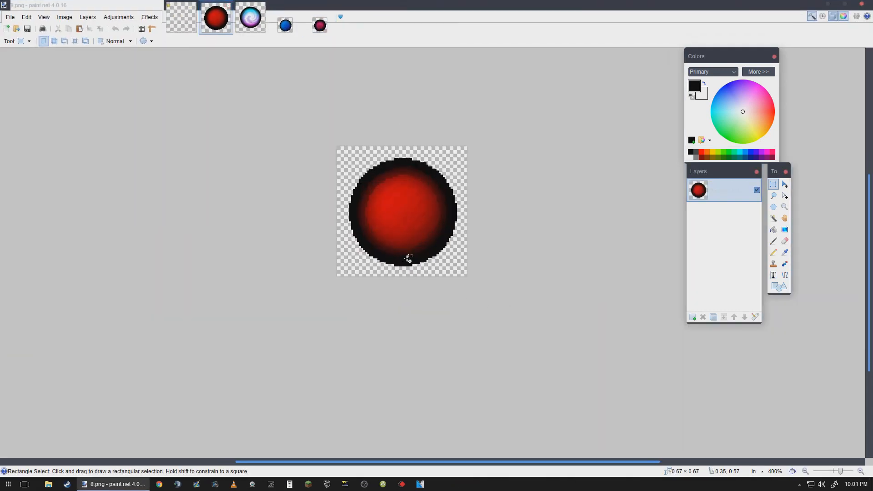
pyautogui.moveTo(285, 25); pyautogui.dragTo(251, 25)
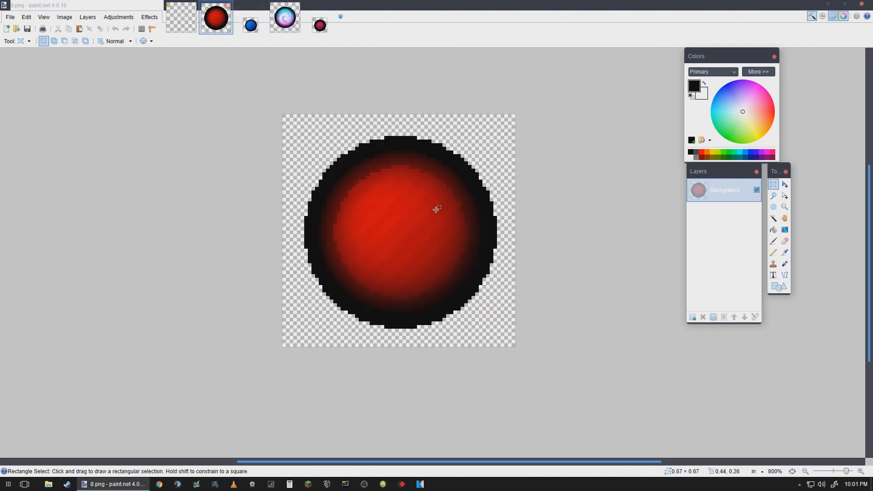
pyautogui.click(251, 25)
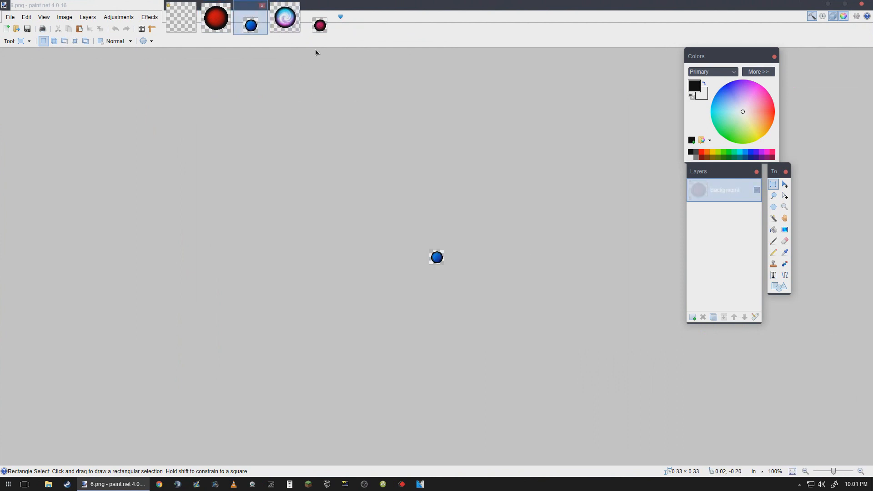
pyautogui.scroll(6, 491, 300)
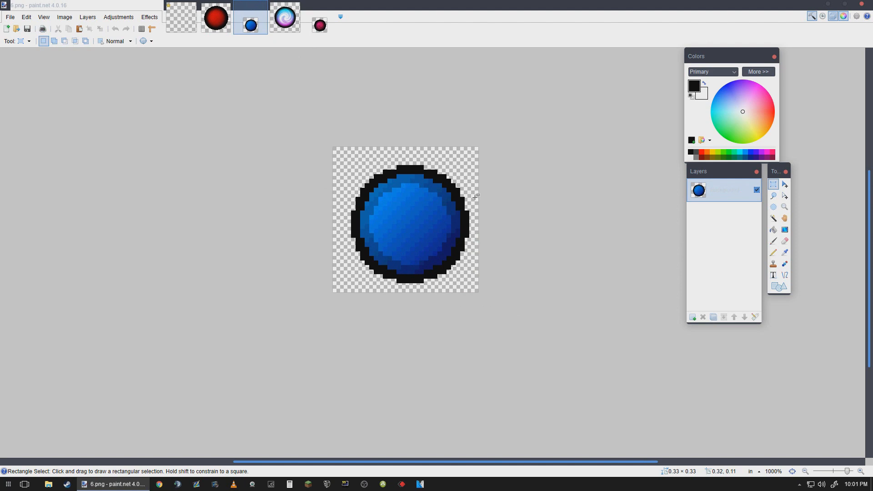
pyautogui.click(281, 24)
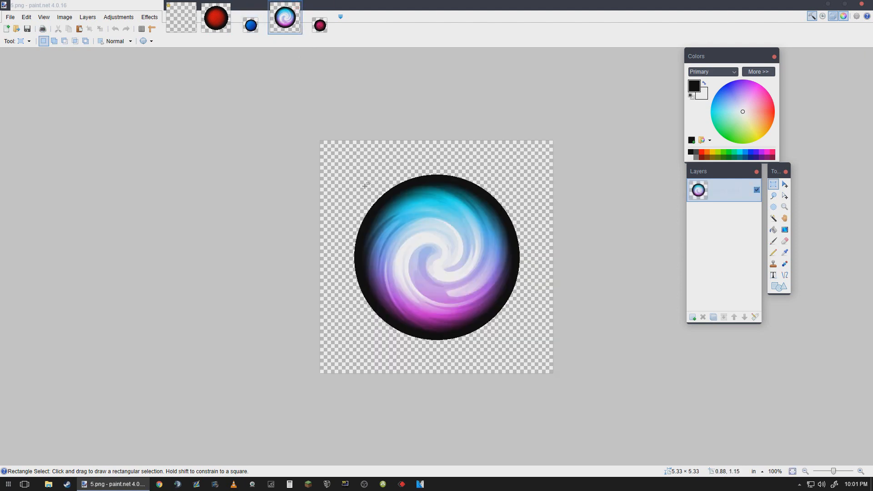
pyautogui.click(320, 27)
pyautogui.scroll(6, 477, 298)
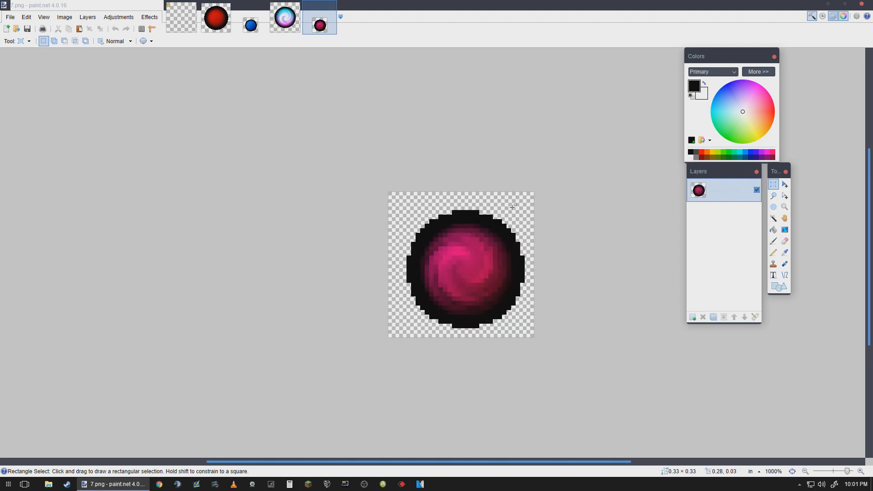
# - Compare the red, blue, swirled and pink pearl designs by going through the open images again
pyautogui.click(254, 21)
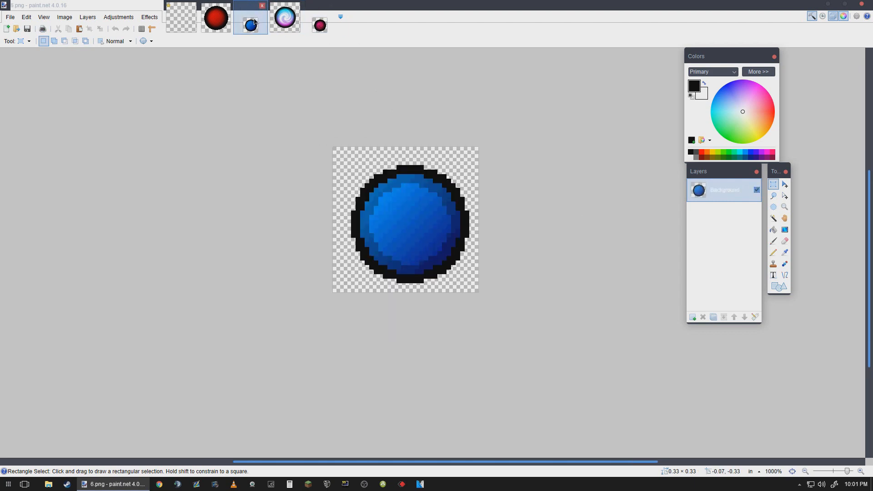
pyautogui.click(222, 25)
pyautogui.click(246, 29)
pyautogui.click(216, 18)
pyautogui.click(250, 25)
pyautogui.click(285, 18)
pyautogui.click(320, 26)
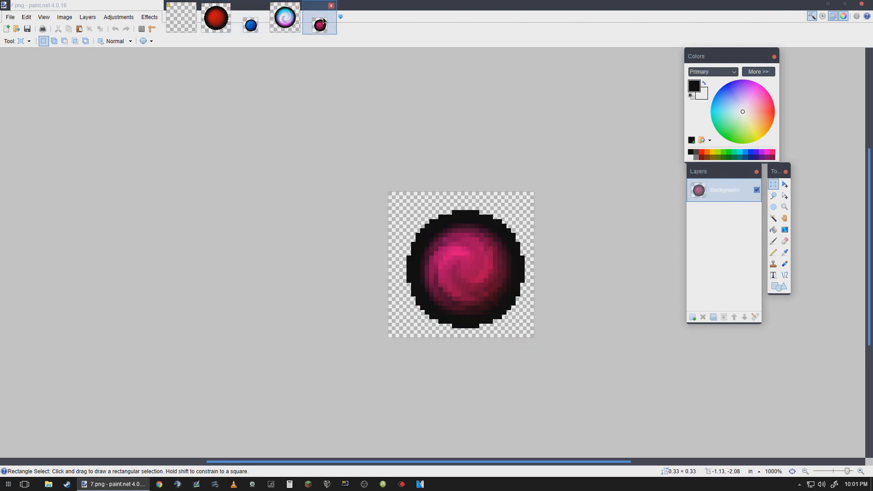
pyautogui.click(217, 29)
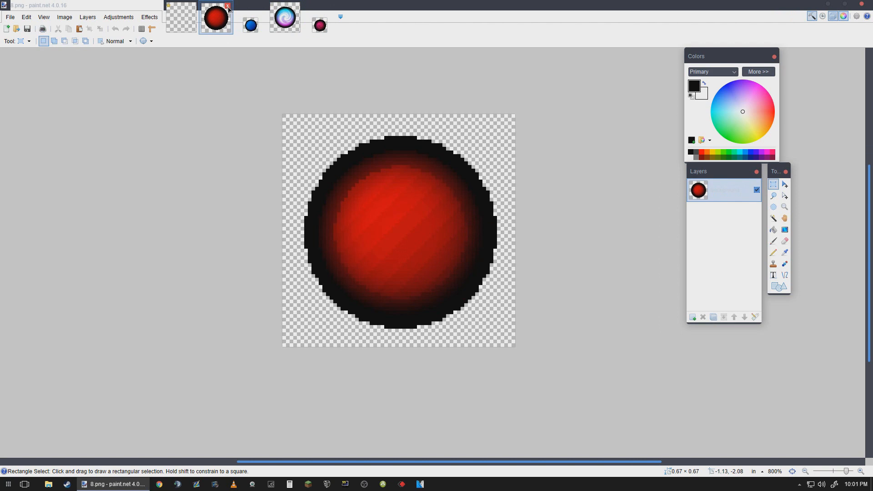
# - Close the four example pearl images, keeping only the blank transparent image open
pyautogui.click(228, 7)
pyautogui.click(228, 7)
pyautogui.click(229, 9)
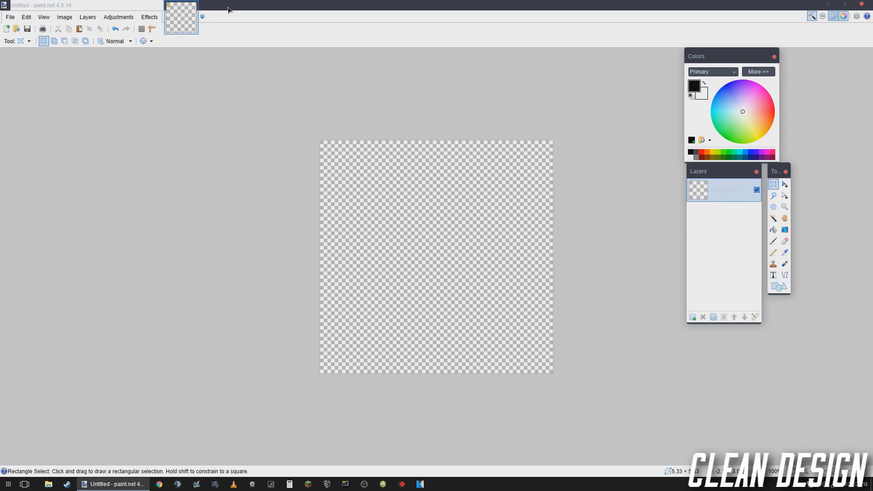
# - Check the blank image's dimensions in the Resize dialog and activate the Shapes tool
pyautogui.click(65, 17)
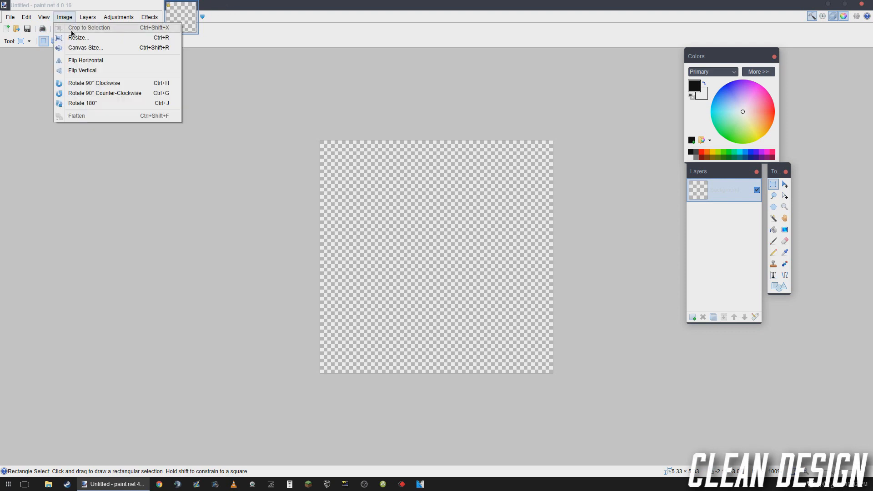
pyautogui.click(73, 35)
pyautogui.click(478, 318)
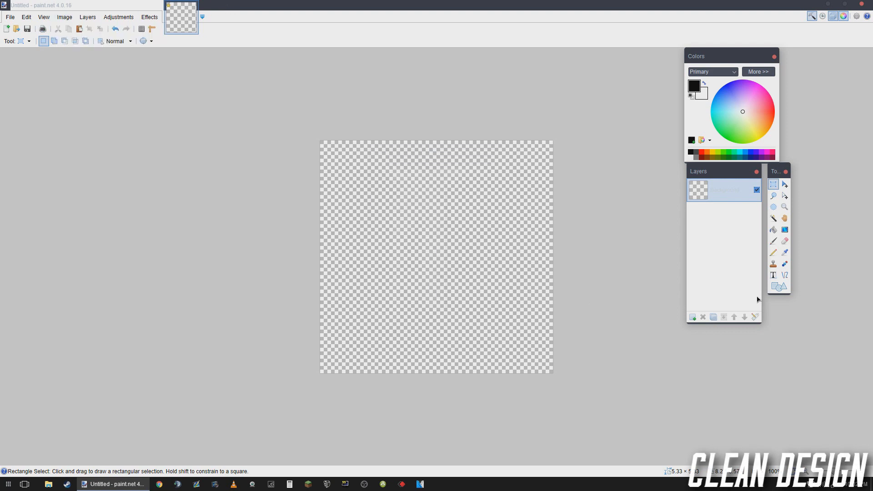
pyautogui.click(779, 286)
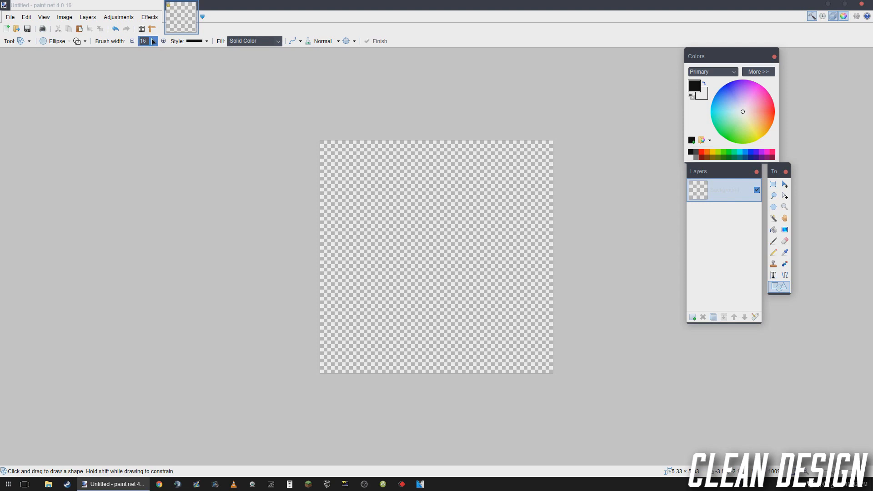
# - Try an ellipse about 1.15 in wide with a brush width of 160, and undo it
pyautogui.click(155, 42)
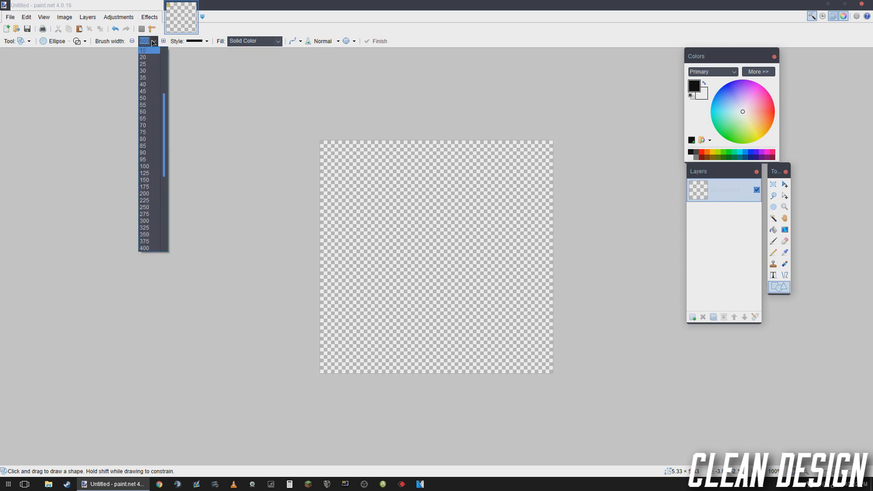
pyautogui.scroll(5, 151, 69)
pyautogui.click(150, 58)
pyautogui.scroll(5, 426, 232)
pyautogui.moveTo(381, 187); pyautogui.dragTo(491, 298)
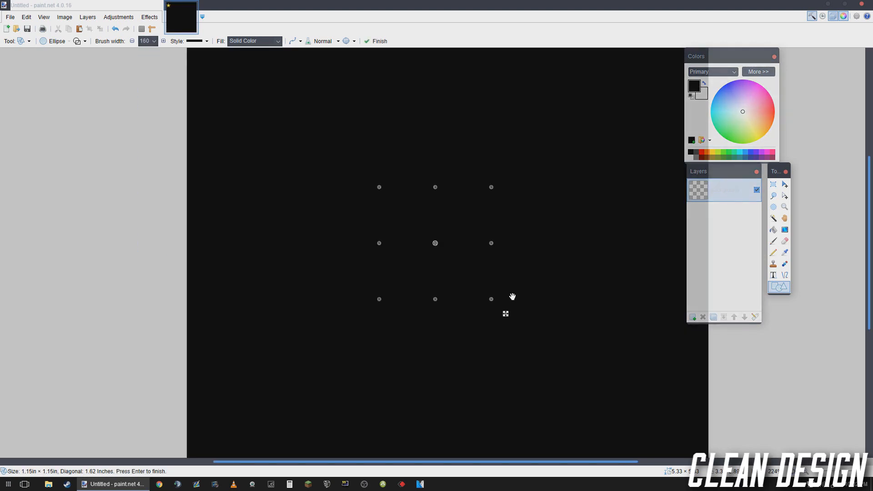
pyautogui.hotkey('ctrl', 'z')
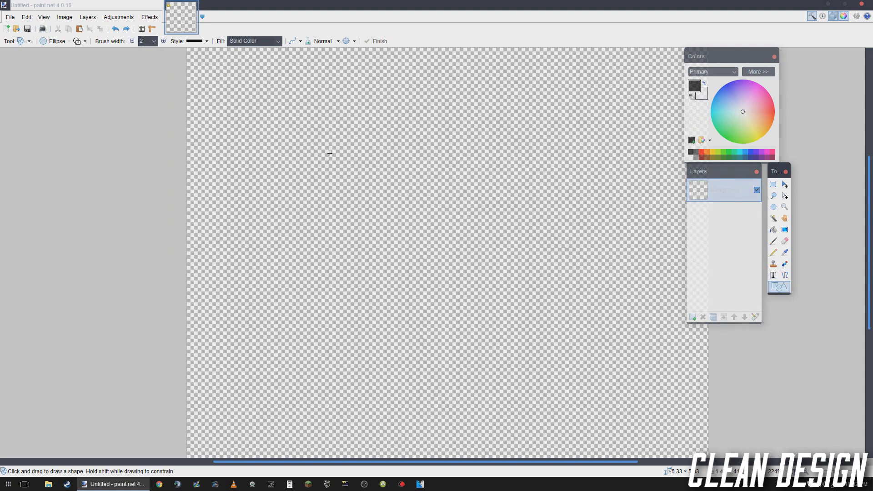
# - Try several small circles with a brush width of 2, the last about 0.18 in across, and undo them
pyautogui.click(331, 154)
pyautogui.moveTo(360, 159); pyautogui.dragTo(433, 231)
pyautogui.hotkey('ctrl', 'z')
pyautogui.hotkey('ctrl', 'z')
pyautogui.hotkey('ctrl', 'z')
pyautogui.moveTo(370, 170); pyautogui.dragTo(452, 251)
pyautogui.scroll(4, 425, 199)
pyautogui.hotkey('ctrl', 'z')
pyautogui.moveTo(356, 150); pyautogui.dragTo(403, 197)
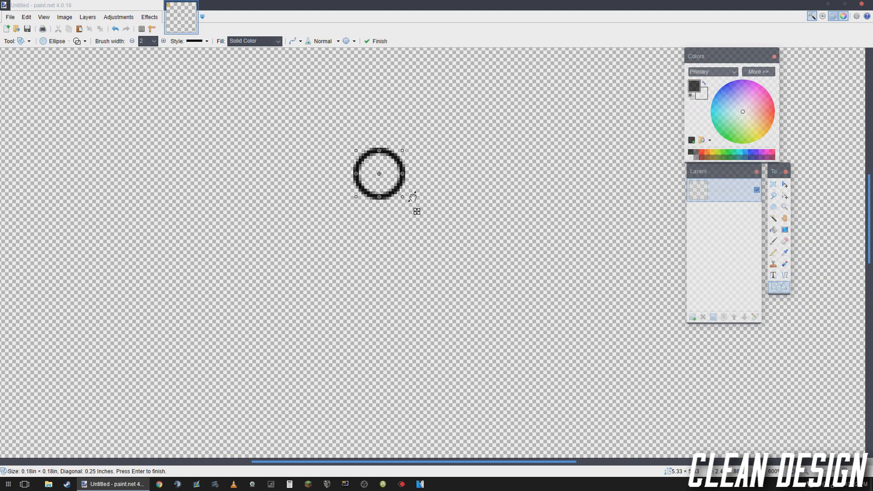
pyautogui.hotkey('ctrl', 'z')
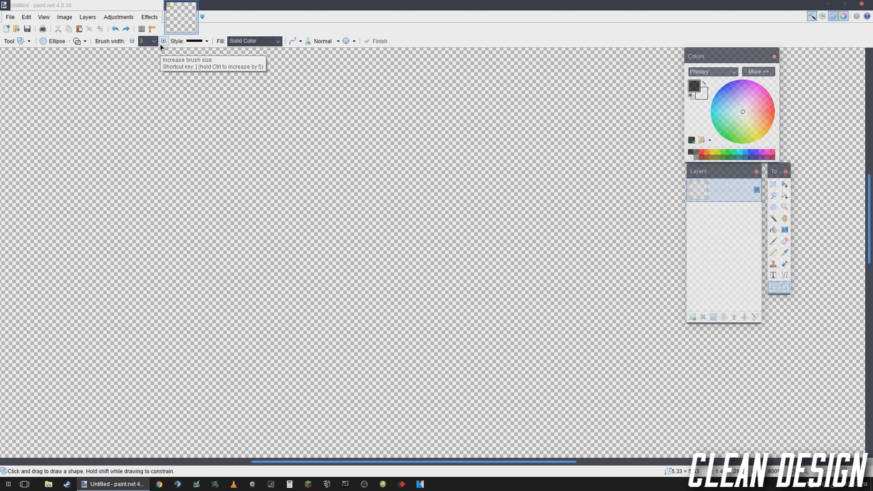
# - Try different brush widths for the ellipse outline, between 3 and 8
pyautogui.press('[')
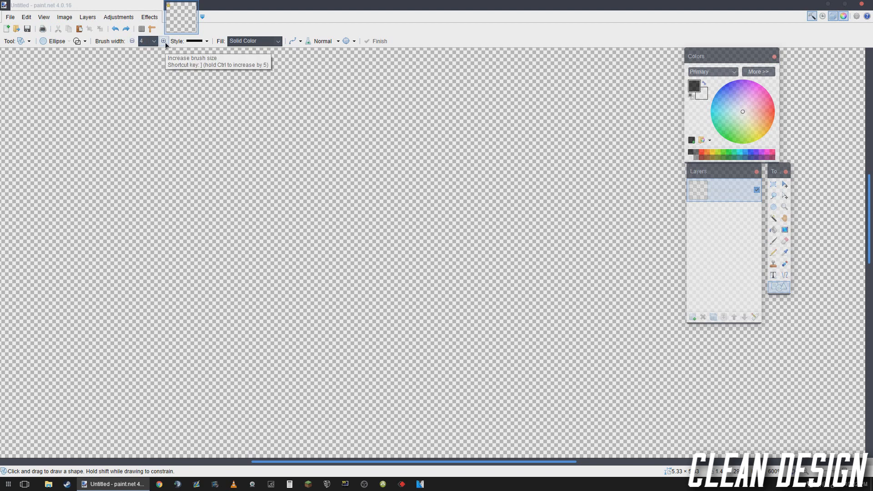
pyautogui.press('[')
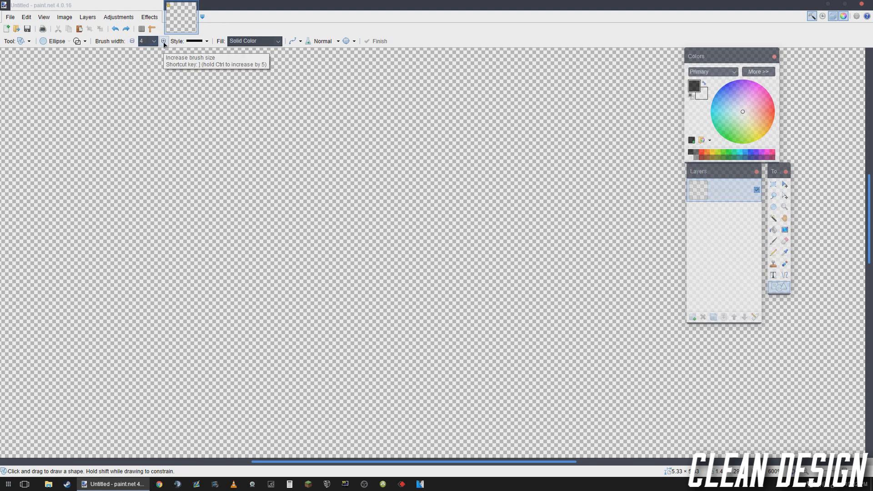
pyautogui.doubleClick(164, 41)
pyautogui.click(163, 41)
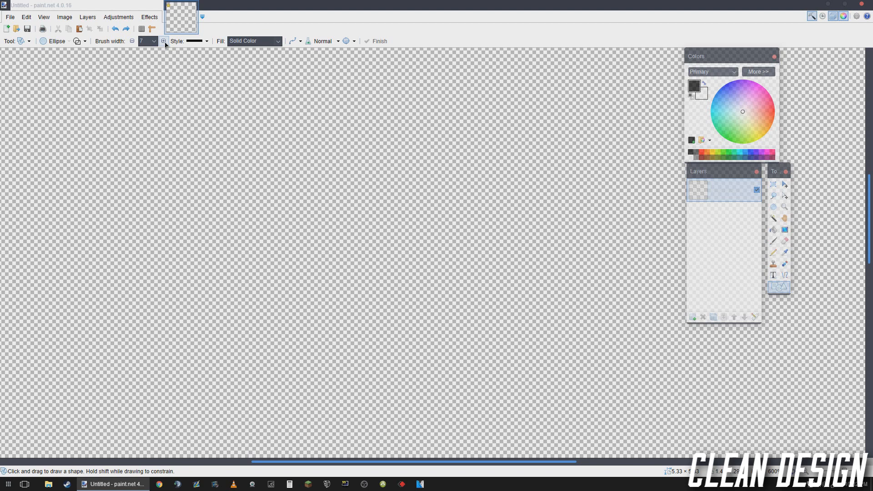
pyautogui.click(132, 41)
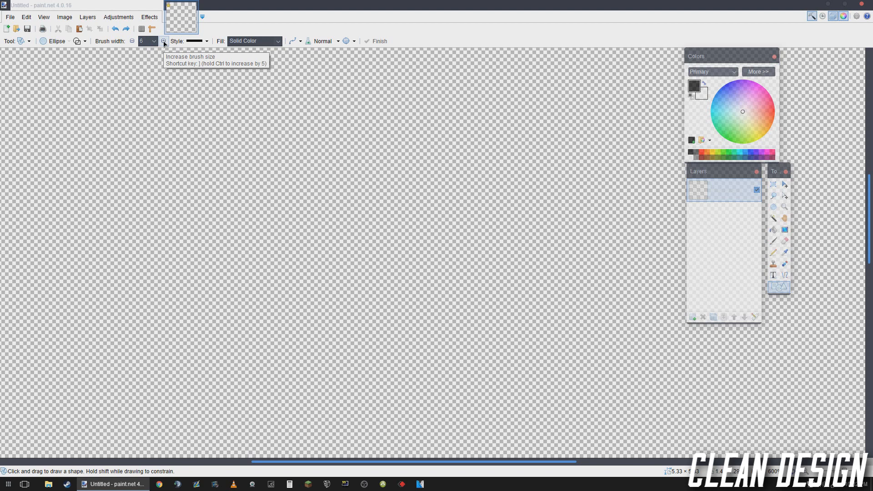
pyautogui.doubleClick(163, 41)
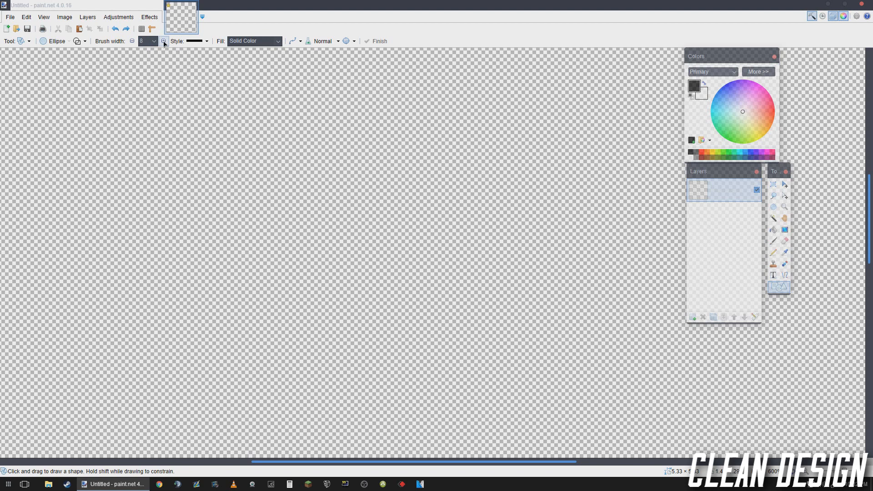
# - Set the ellipse outline's brush width to 16 and bring the whole canvas into view
pyautogui.click(154, 41)
pyautogui.click(150, 77)
pyautogui.click(163, 41)
pyautogui.scroll(-8, 276, 145)
pyautogui.moveTo(295, 139); pyautogui.dragTo(340, 171)
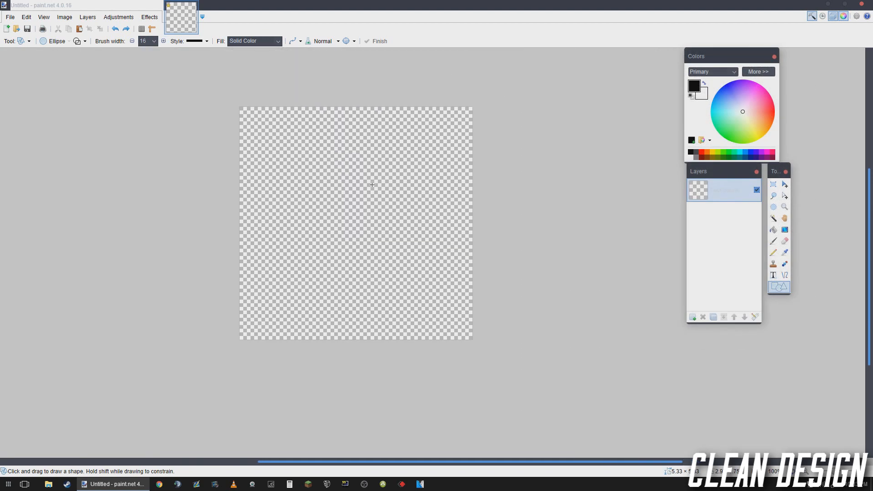
# - Try a freehand ellipse about 4.26 by 3.39 in on the canvas, and undo it
pyautogui.scroll(1, 372, 185)
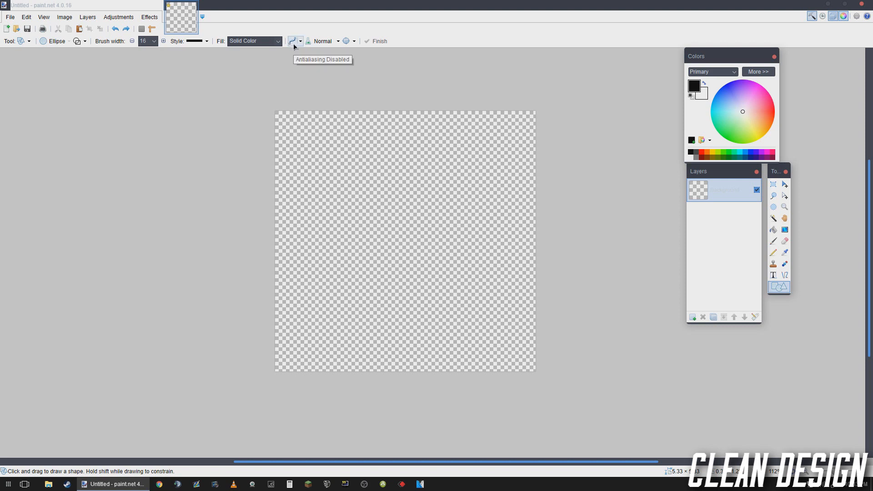
pyautogui.scroll(1, 341, 157)
pyautogui.moveTo(303, 126)
pyautogui.mouseDown()
pyautogui.moveTo(421, 242)
pyautogui.moveTo(563, 336)
pyautogui.mouseUp()
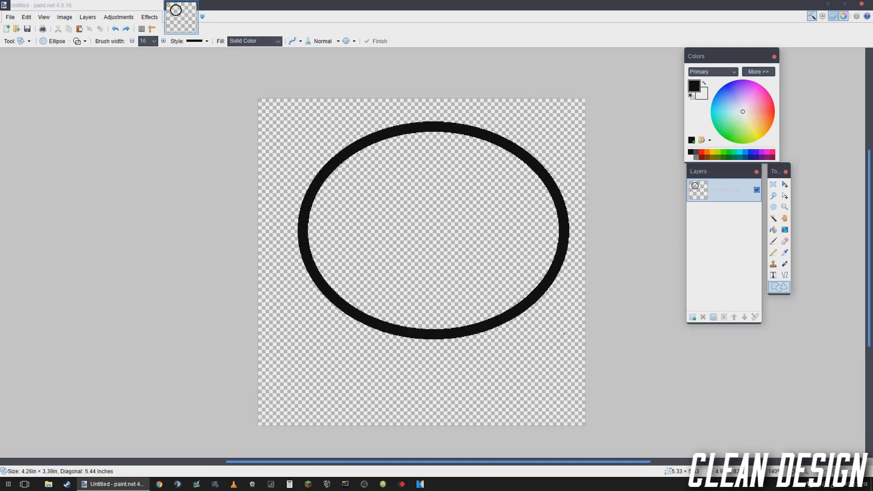
pyautogui.hotkey('ctrl', 'z')
# - Draw a black circle outline about 3.59 in across on the canvas with the Ellipse shape
pyautogui.click(44, 45)
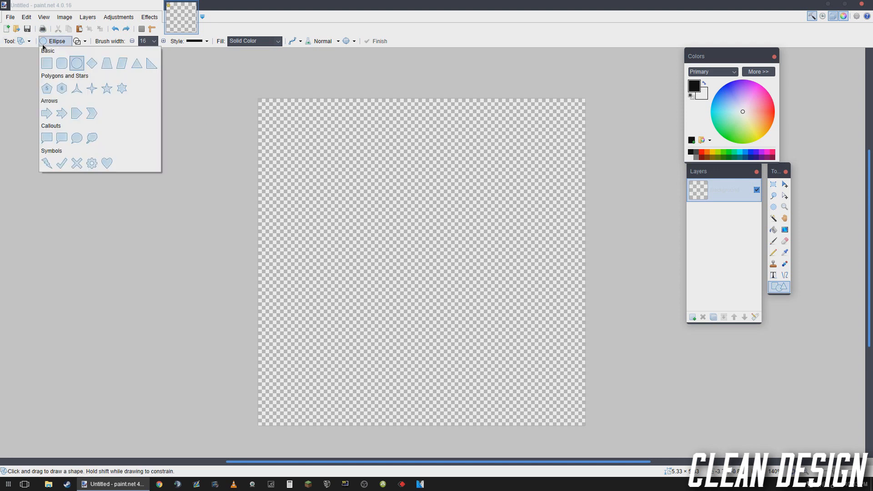
pyautogui.click(76, 64)
pyautogui.moveTo(306, 136)
pyautogui.mouseDown()
pyautogui.moveTo(340, 176)
pyautogui.moveTo(550, 348)
pyautogui.moveTo(573, 248)
pyautogui.moveTo(570, 396)
pyautogui.moveTo(362, 333)
pyautogui.moveTo(486, 228)
pyautogui.moveTo(600, 241)
pyautogui.moveTo(581, 240)
pyautogui.moveTo(504, 347)
pyautogui.moveTo(548, 359)
pyautogui.moveTo(446, 268)
pyautogui.moveTo(543, 374)
pyautogui.moveTo(516, 344)
pyautogui.moveTo(584, 378)
pyautogui.moveTo(551, 356)
pyautogui.mouseUp()
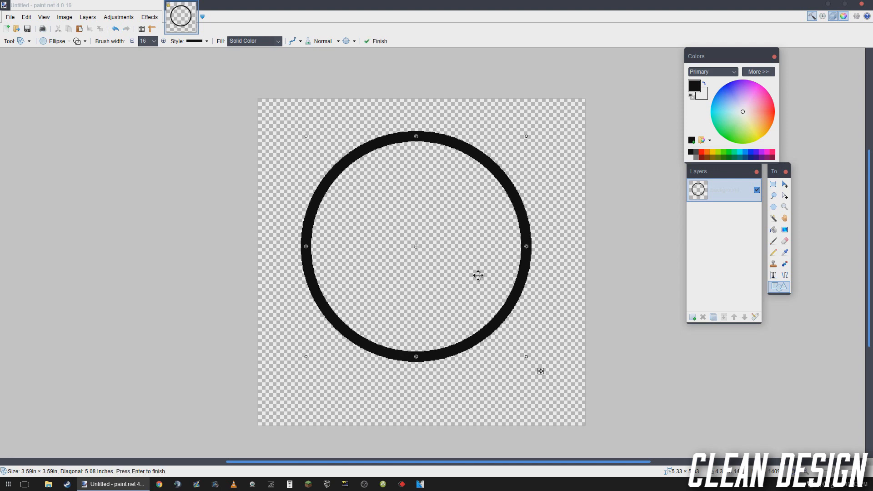
# - Move the circle outline to the middle of the canvas and finish the shape
pyautogui.moveTo(457, 268); pyautogui.dragTo(475, 271)
pyautogui.scroll(-4, 464, 308)
pyautogui.scroll(2, 465, 308)
pyautogui.scroll(1, 460, 289)
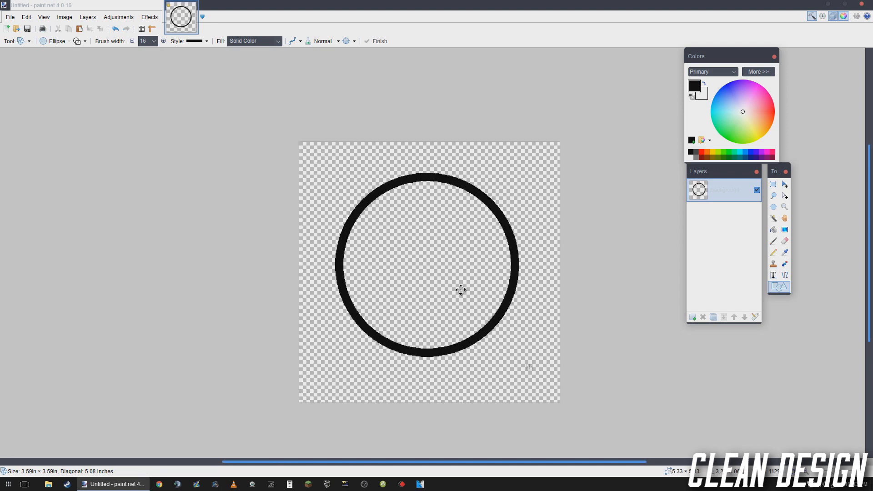
pyautogui.scroll(-1, 463, 289)
pyautogui.scroll(1, 462, 290)
pyautogui.scroll(-1, 461, 292)
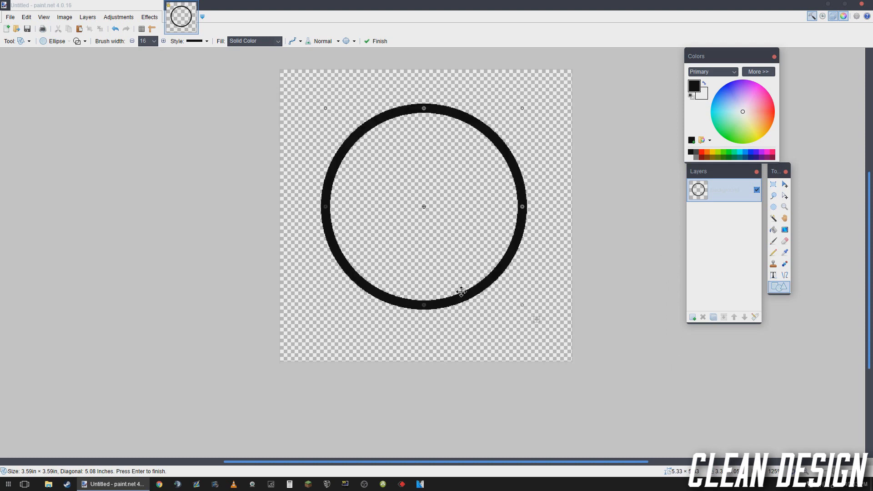
pyautogui.moveTo(457, 214); pyautogui.dragTo(464, 221)
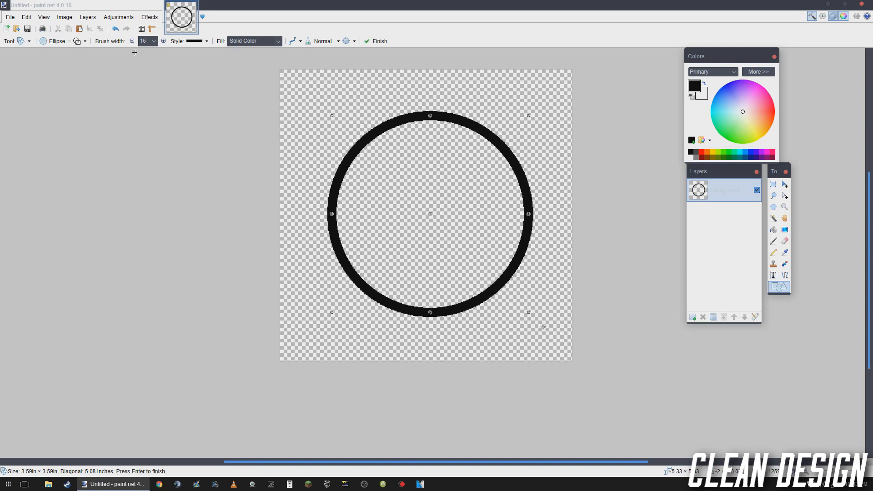
pyautogui.press('Return')
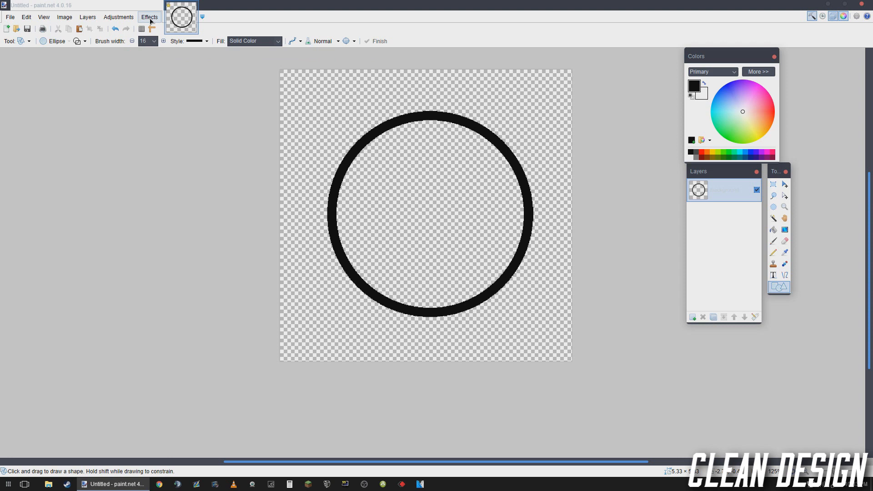
# - Align the circle outline to the middle center of the canvas with the Align Object effect
pyautogui.click(150, 18)
pyautogui.click(192, 145)
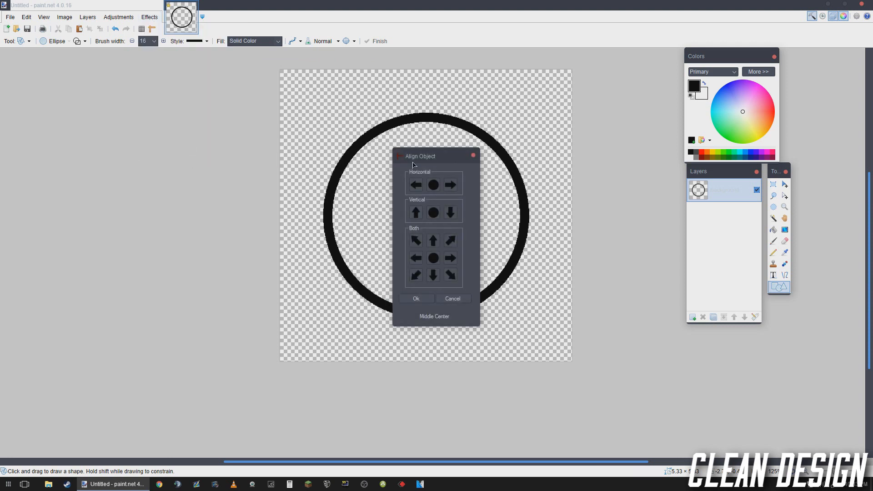
pyautogui.click(424, 300)
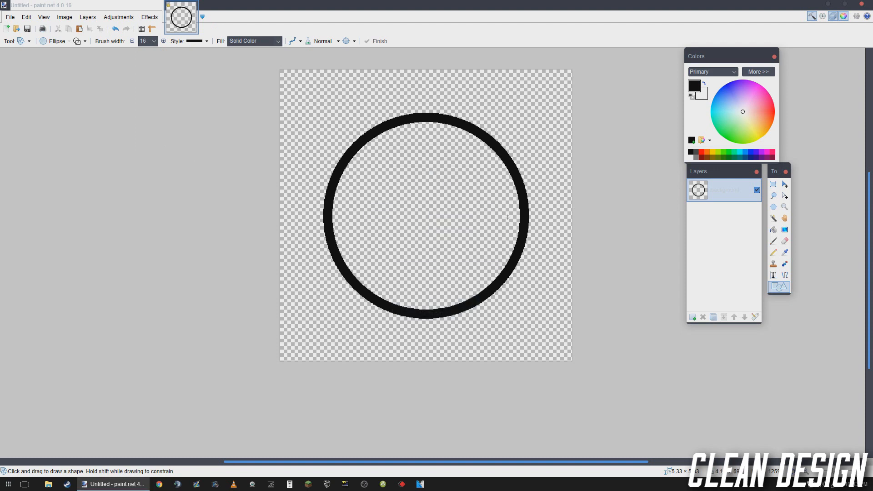
# - Select the empty area inside the black circle outline with the Magic Wand
pyautogui.scroll(-3, 500, 238)
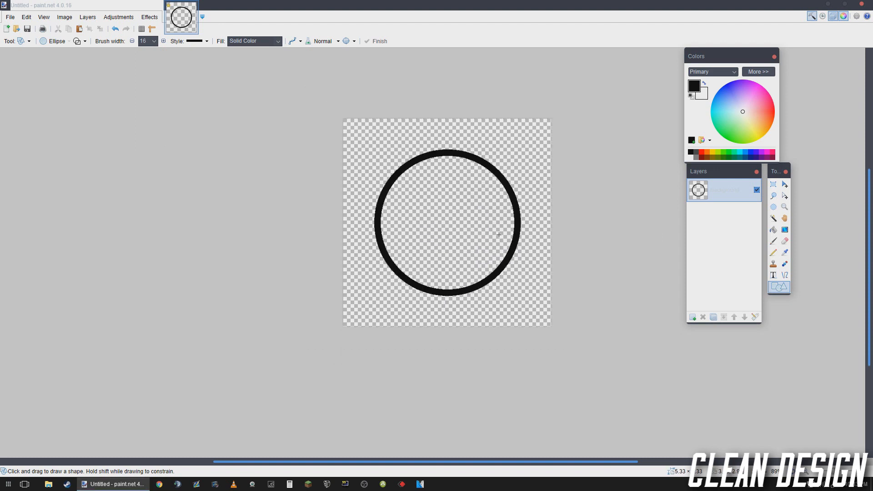
pyautogui.scroll(4, 499, 236)
pyautogui.scroll(-1, 499, 236)
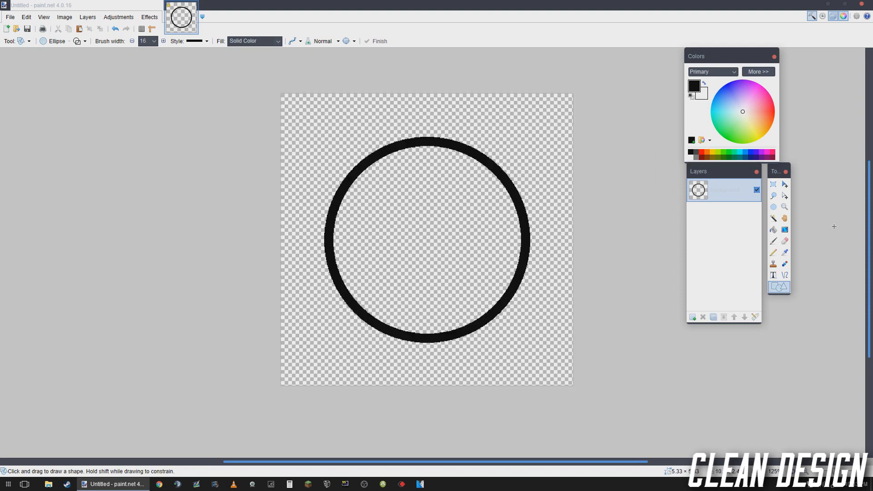
pyautogui.click(773, 218)
pyautogui.click(476, 251)
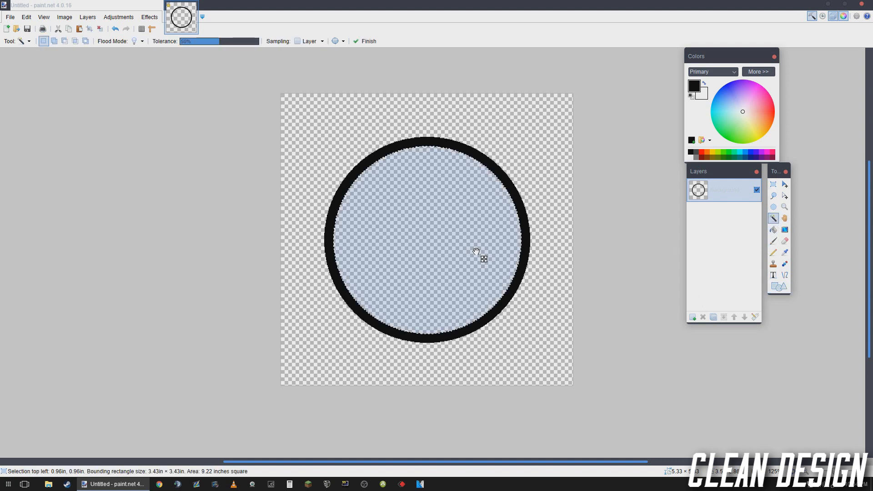
# - Try a diagonal linear gradient from yellow to dark purple across the selected circle interior
pyautogui.click(740, 153)
pyautogui.rightClick(740, 157)
pyautogui.click(763, 155)
pyautogui.click(764, 158)
pyautogui.rightClick(764, 157)
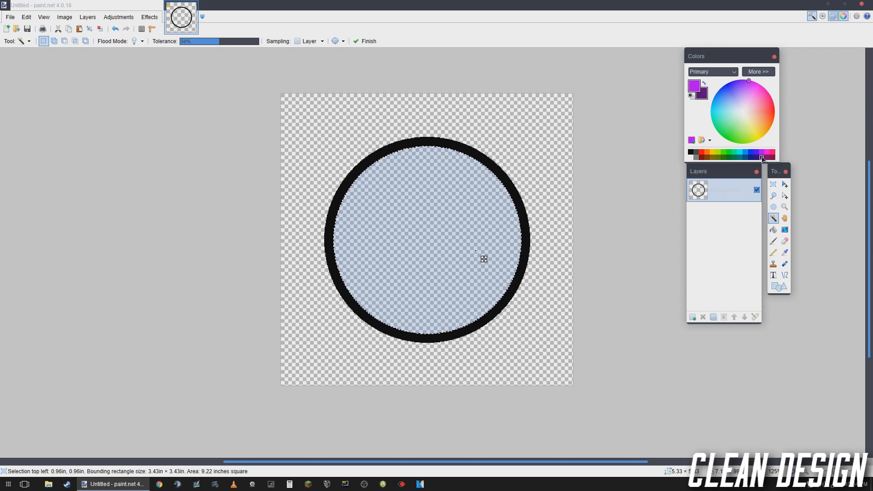
pyautogui.click(712, 153)
pyautogui.press('g')
pyautogui.moveTo(369, 169); pyautogui.dragTo(496, 297)
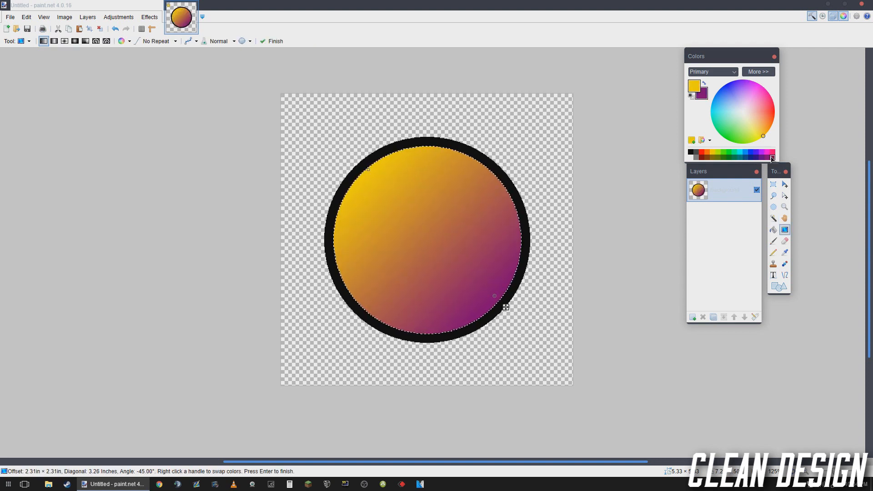
# - Recolor the gradient with bright cyan as the primary and dark teal as the secondary color
pyautogui.click(756, 157)
pyautogui.click(740, 157)
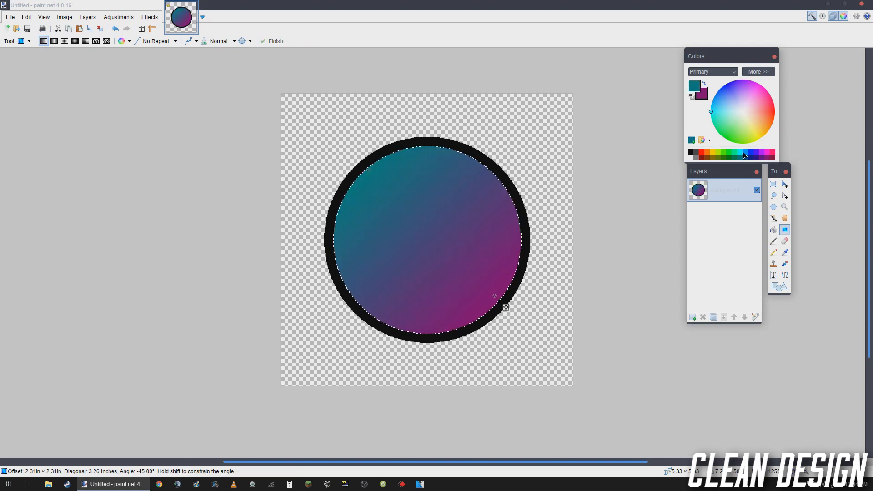
pyautogui.click(740, 151)
pyautogui.rightClick(740, 157)
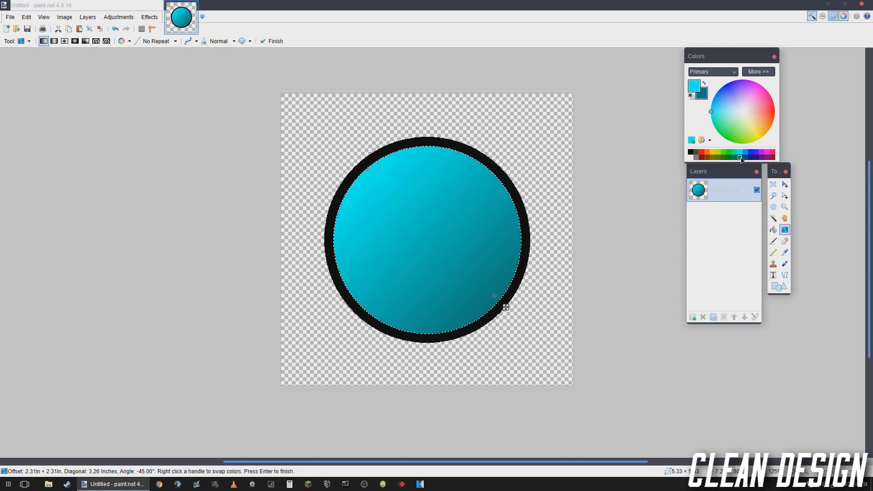
# - Try the cyan-to-teal gradient in other linear directions and as a radial gradient, and undo the radial version
pyautogui.moveTo(432, 148); pyautogui.dragTo(429, 336)
pyautogui.moveTo(484, 163); pyautogui.dragTo(396, 274)
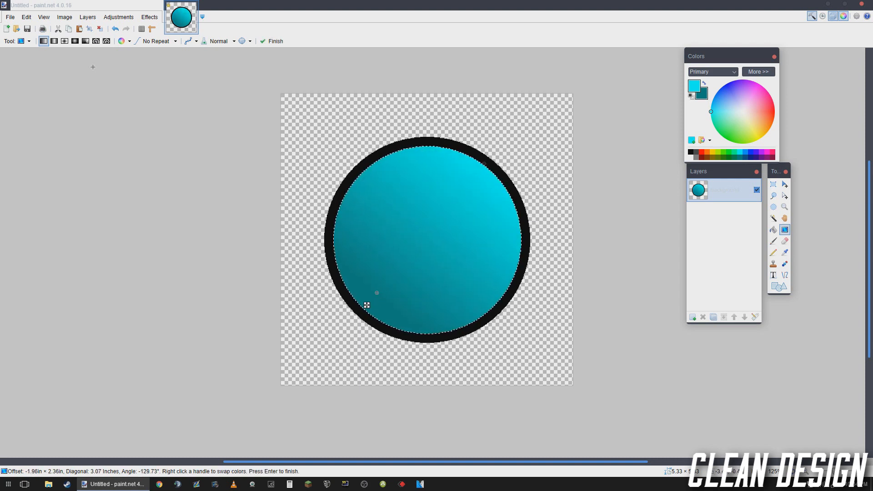
pyautogui.click(75, 41)
pyautogui.click(427, 175)
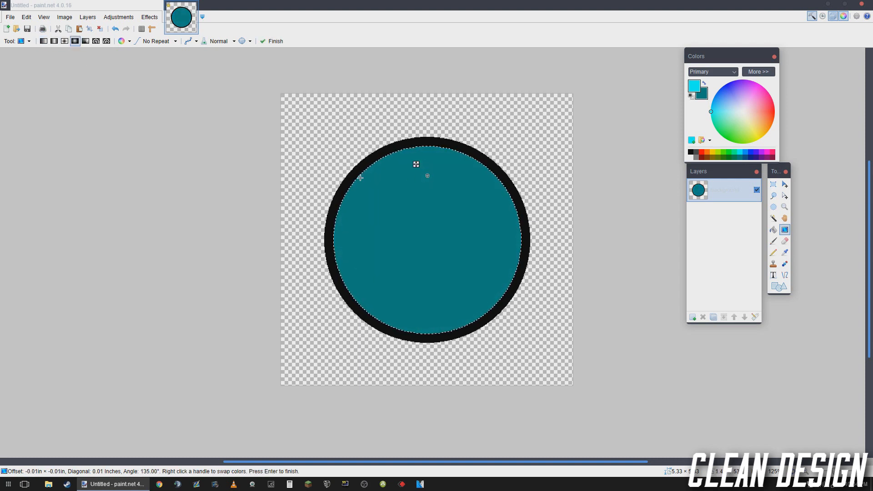
pyautogui.moveTo(361, 177); pyautogui.dragTo(494, 291)
pyautogui.hotkey('ctrl', 'd')
pyautogui.hotkey('ctrl', 'z')
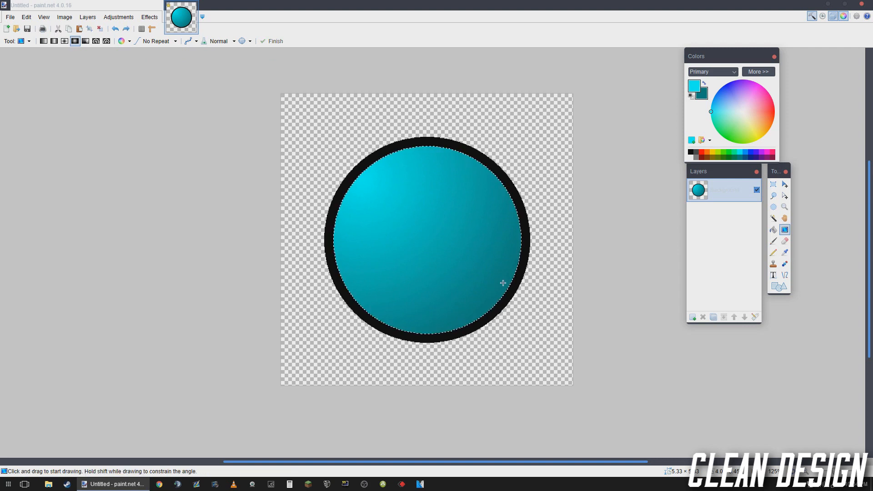
pyautogui.hotkey('ctrl', 'z')
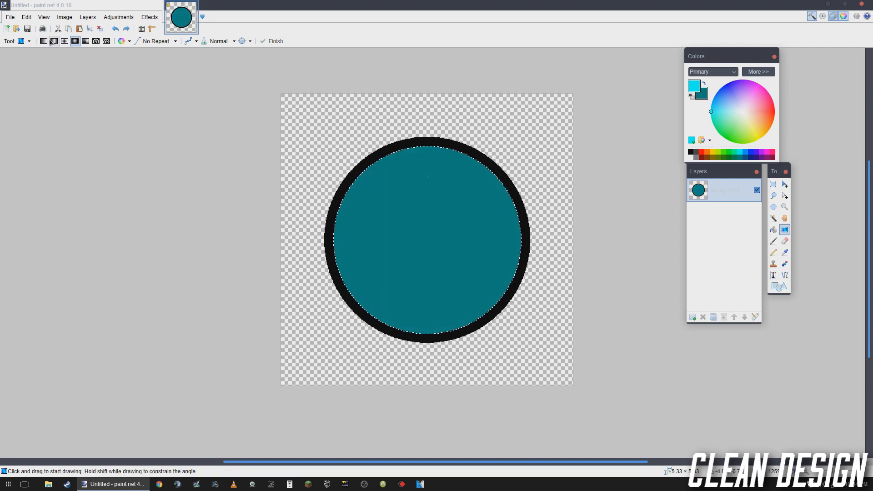
# - Fill the circle with a linear cyan-to-dark-teal gradient about 3.39 in long, running diagonally from upper left to lower right
pyautogui.moveTo(363, 171); pyautogui.dragTo(492, 306)
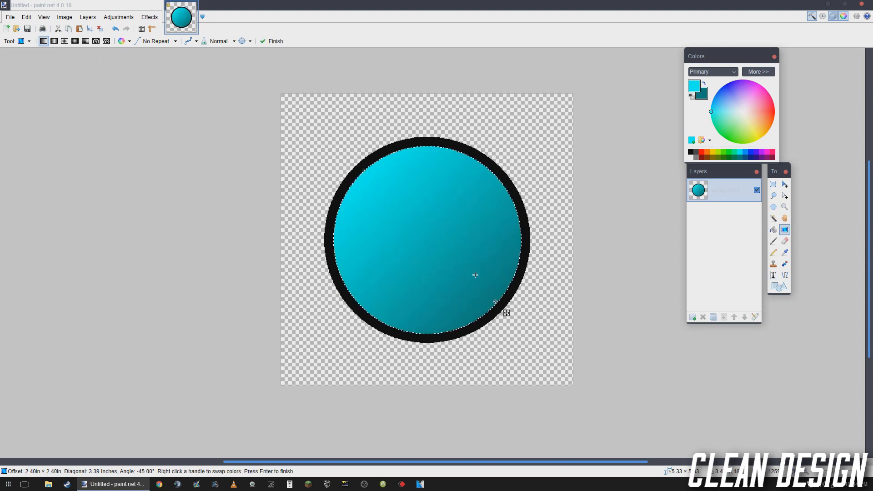
pyautogui.hotkey('ctrl', 'd')
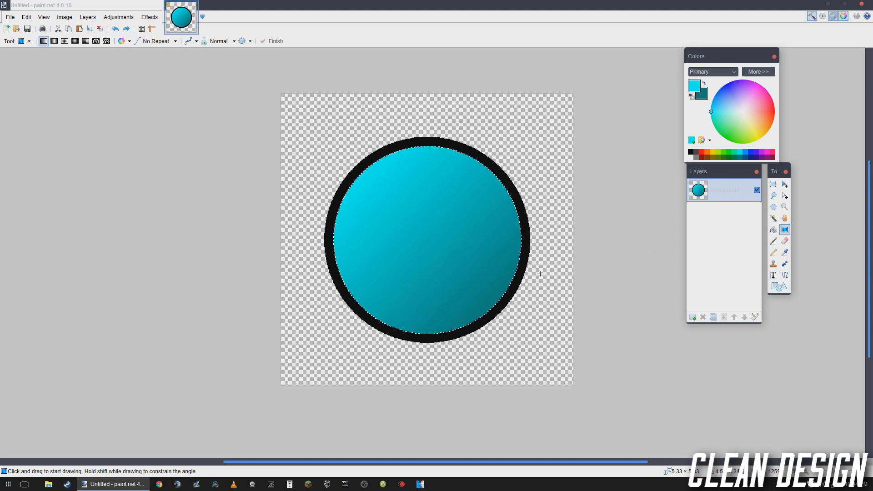
# - Add a new layer and fill the selected circle area on it with the dark teal secondary color
pyautogui.click(693, 317)
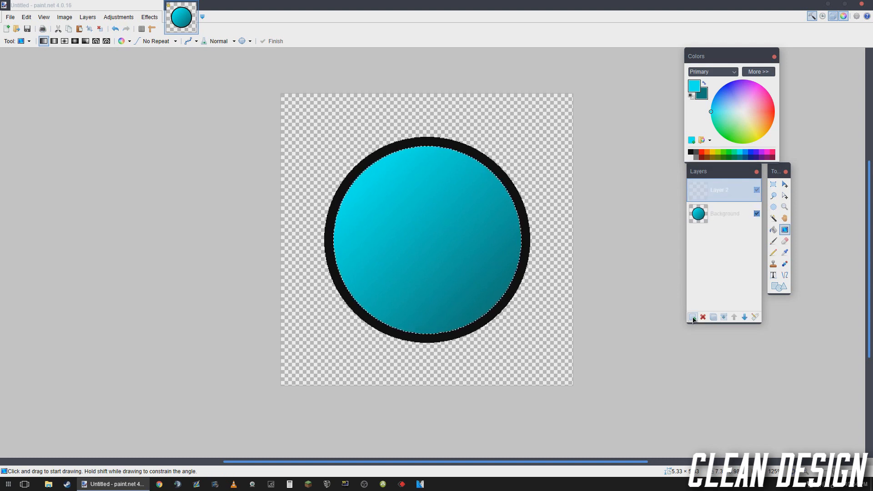
pyautogui.press('m')
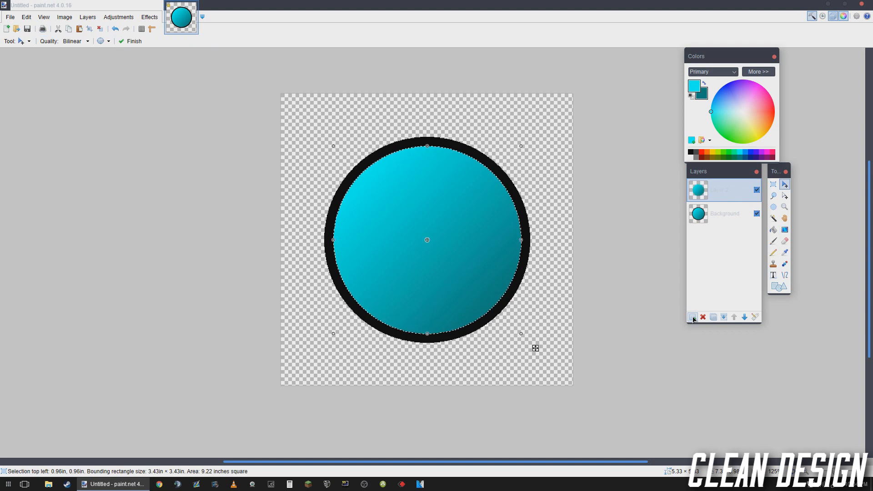
pyautogui.press('f')
pyautogui.rightClick(446, 233)
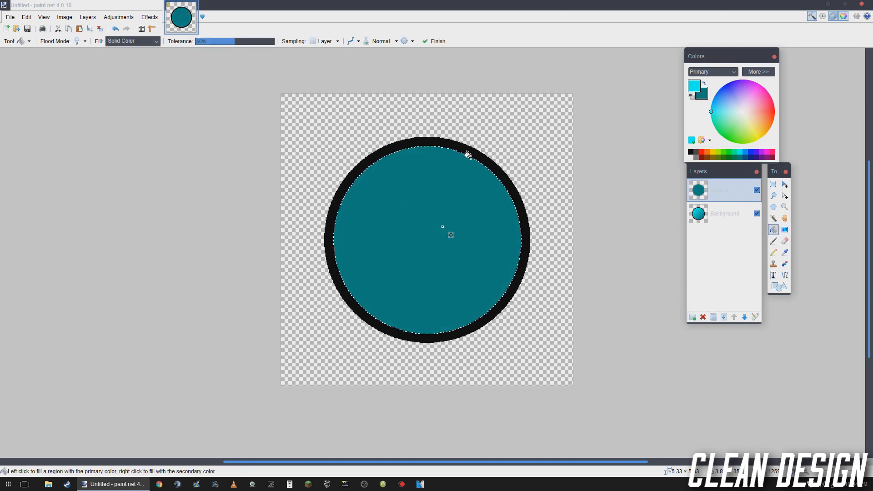
# - Apply the Outline effect to the teal disc with thickness 17 and intensity 100
pyautogui.click(156, 18)
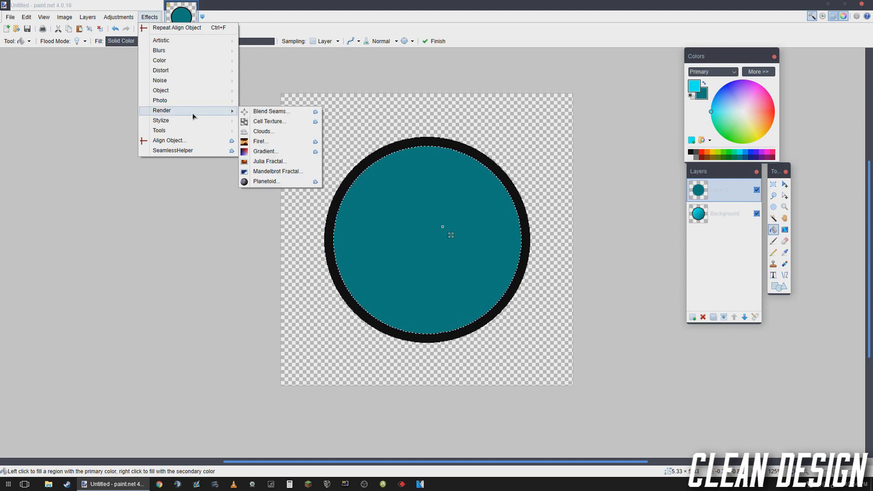
pyautogui.moveTo(195, 126)
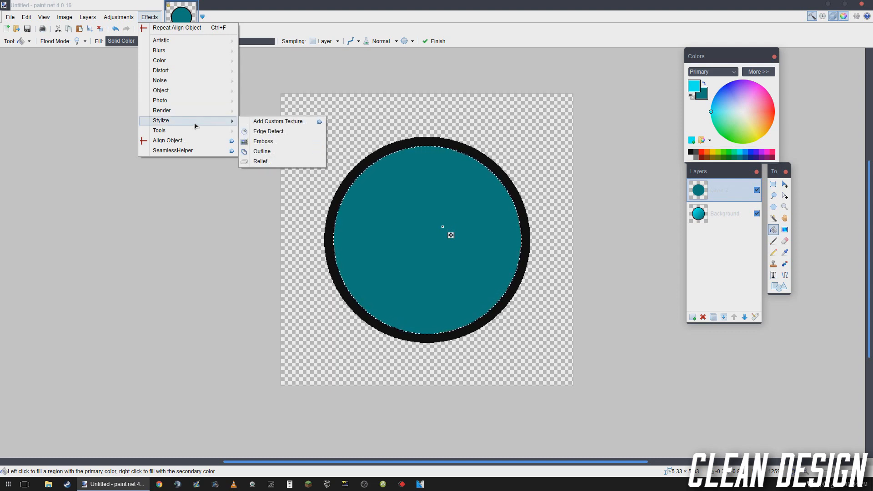
pyautogui.click(264, 151)
pyautogui.moveTo(454, 204); pyautogui.dragTo(208, 149)
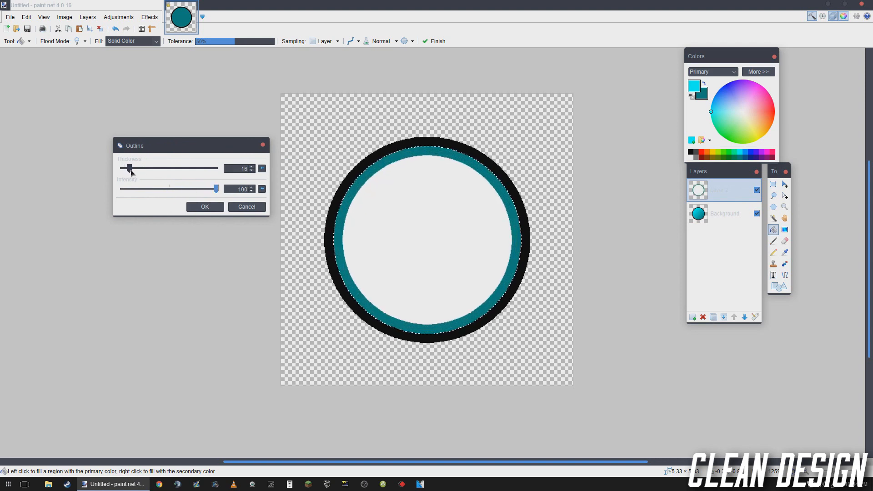
pyautogui.moveTo(131, 173)
pyautogui.mouseDown()
pyautogui.moveTo(147, 175)
pyautogui.moveTo(134, 177)
pyautogui.mouseUp()
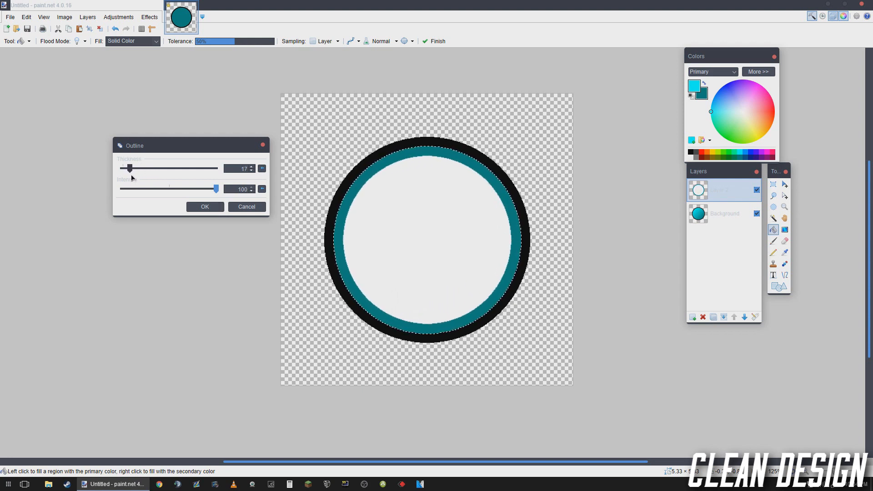
pyautogui.click(205, 207)
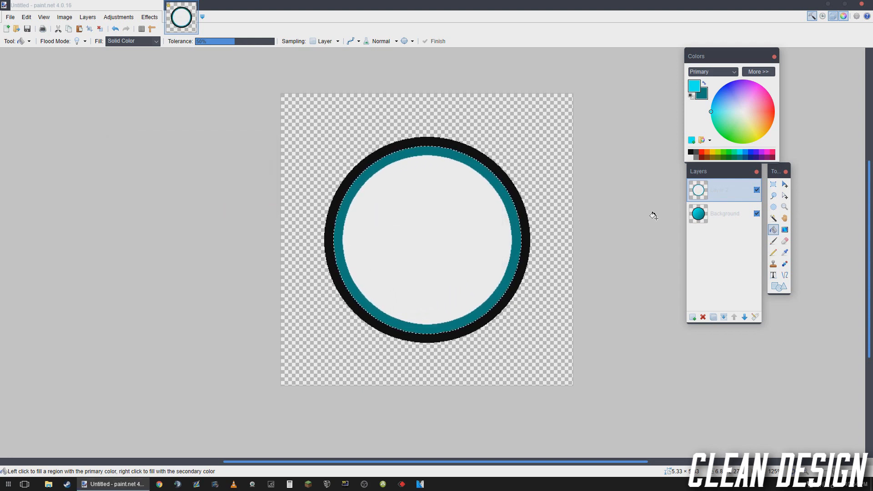
# - Select the teal ring on the upper layer with the Magic Wand, and delete that layer while keeping the selection
pyautogui.click(772, 219)
pyautogui.scroll(5, 476, 164)
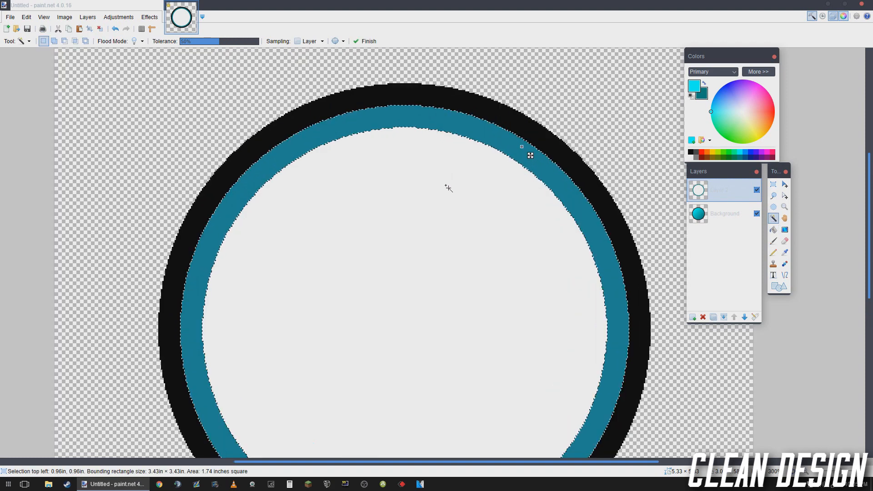
pyautogui.scroll(-4, 301, 121)
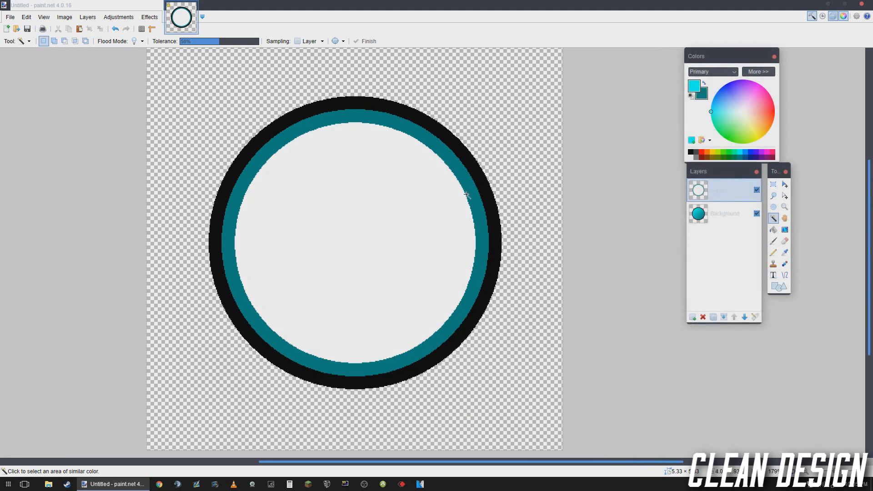
pyautogui.click(300, 362)
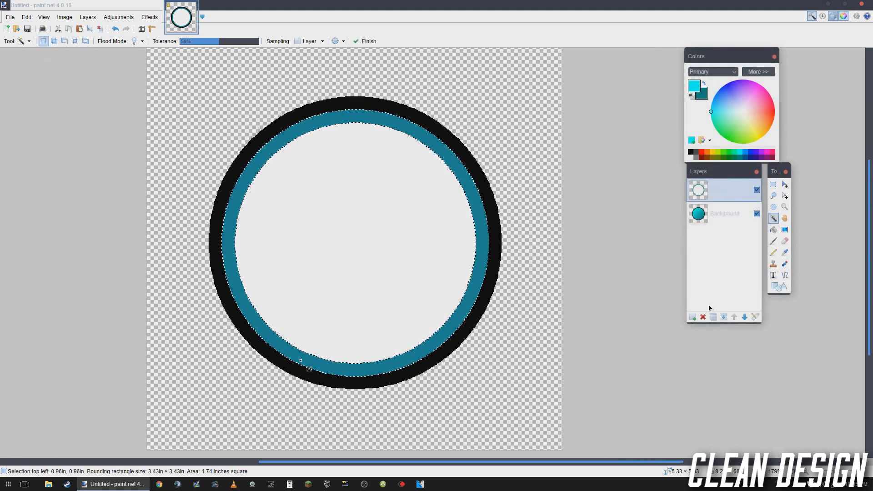
pyautogui.hotkey('ctrl', 'shift', 'Delete')
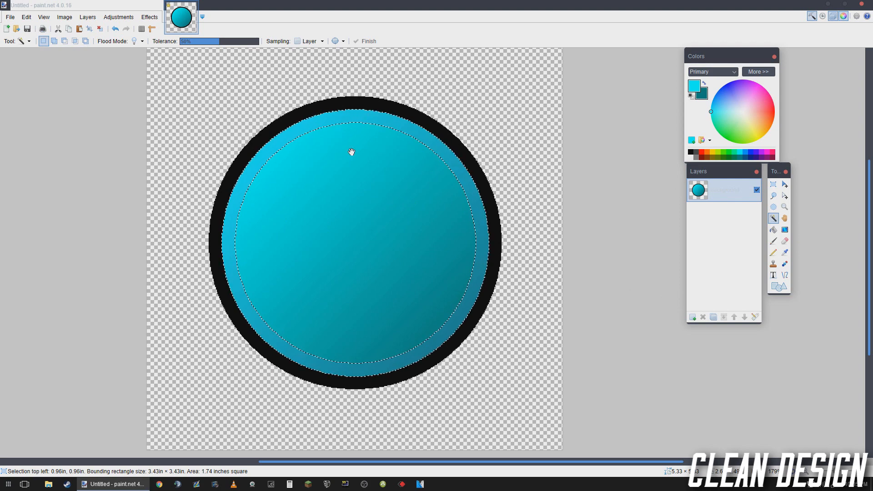
# - Darken the selected ring on the gradient disc by lowering its Lightness with Hue / Saturation
pyautogui.moveTo(352, 152); pyautogui.dragTo(390, 151)
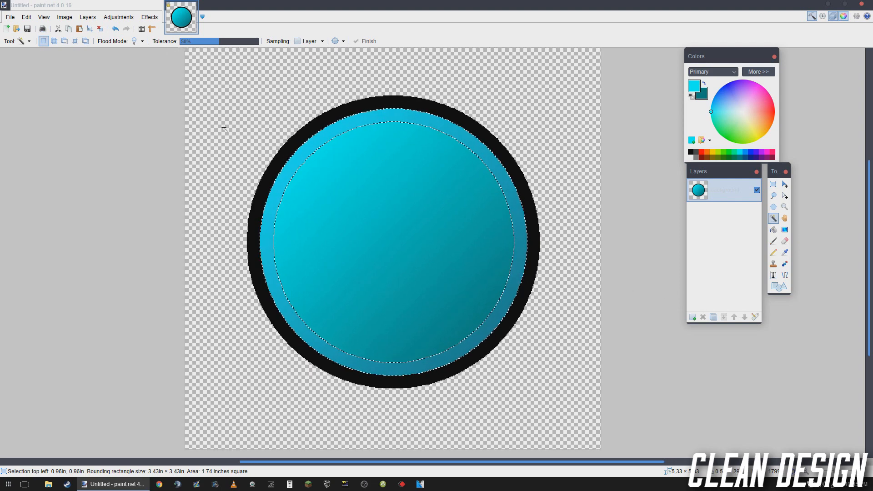
pyautogui.click(118, 17)
pyautogui.click(132, 86)
pyautogui.moveTo(413, 193); pyautogui.dragTo(157, 121)
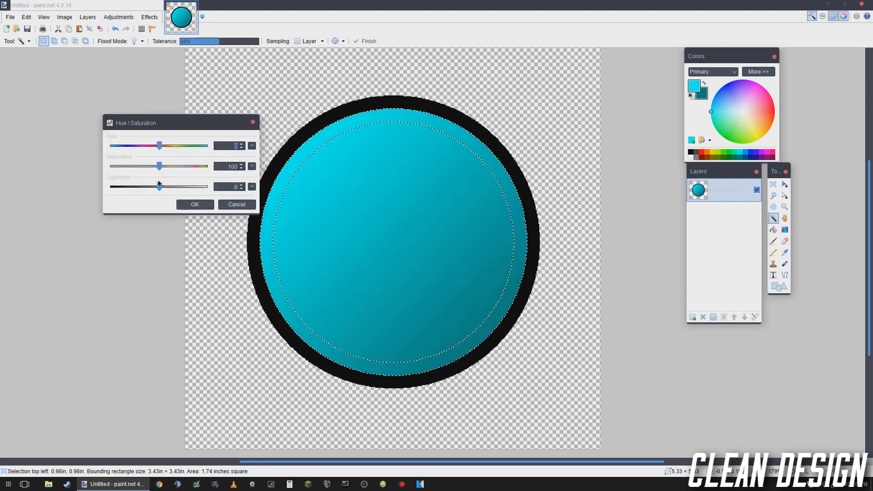
pyautogui.moveTo(159, 187); pyautogui.dragTo(146, 202)
pyautogui.click(195, 204)
pyautogui.scroll(-3, 204, 211)
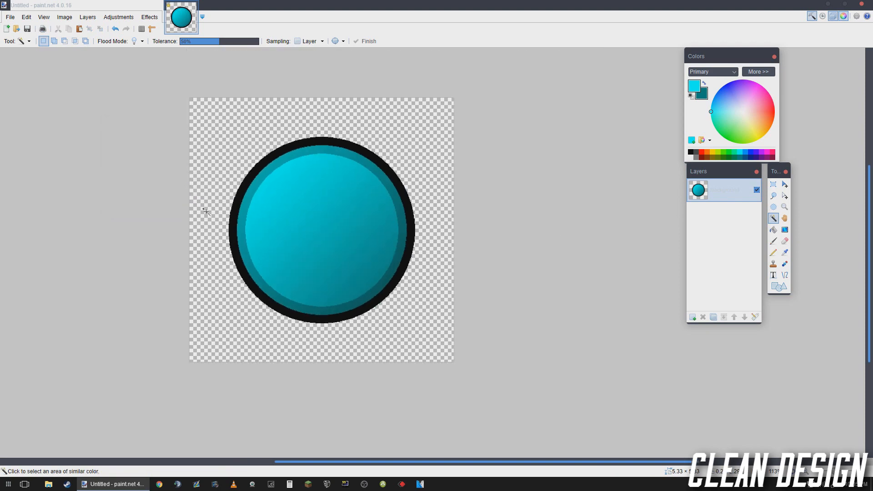
# - Select the whole disc inside the black outline, including the darker ring, with the Magic Wand in additive mode
pyautogui.scroll(2, 230, 214)
pyautogui.click(364, 201)
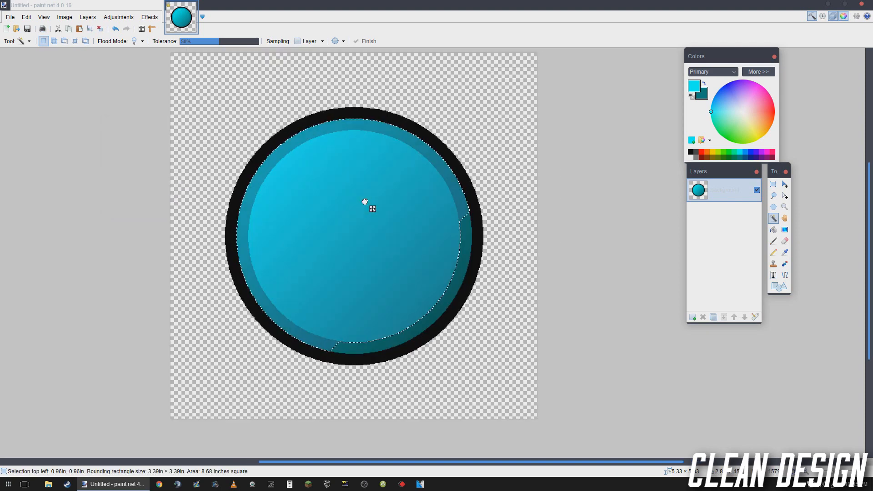
pyautogui.click(458, 227)
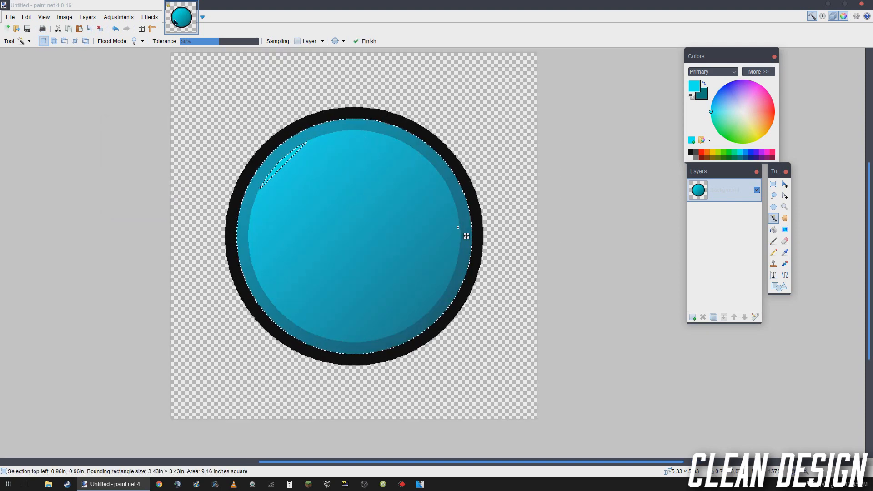
pyautogui.click(53, 41)
# - Try softening the selected disc with the Soften Portrait effect at Softness 2, Lighting 0 and Warmth 10
pyautogui.click(149, 17)
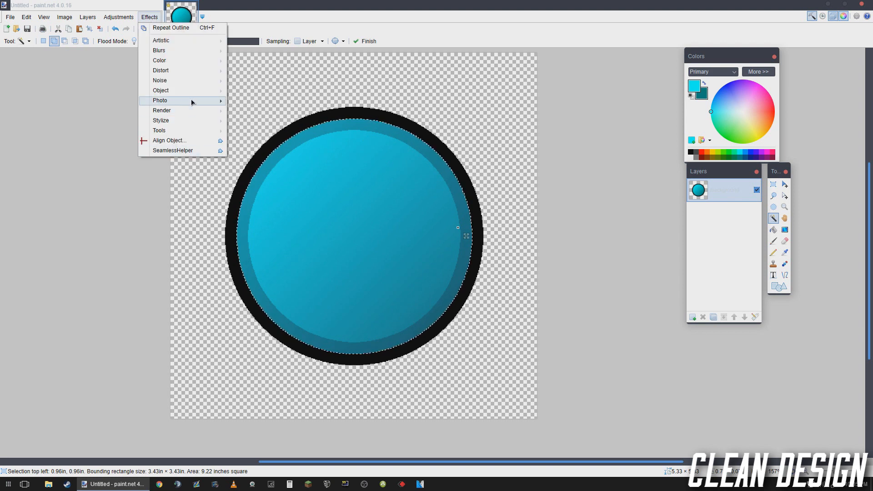
pyautogui.moveTo(188, 101)
pyautogui.click(293, 189)
pyautogui.moveTo(476, 199); pyautogui.dragTo(502, 197)
pyautogui.moveTo(523, 216); pyautogui.dragTo(478, 219)
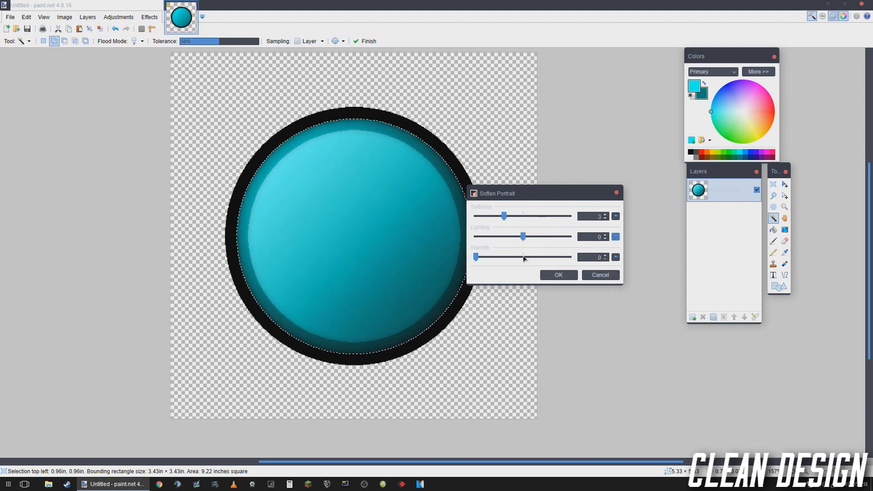
pyautogui.click(615, 257)
pyautogui.click(615, 237)
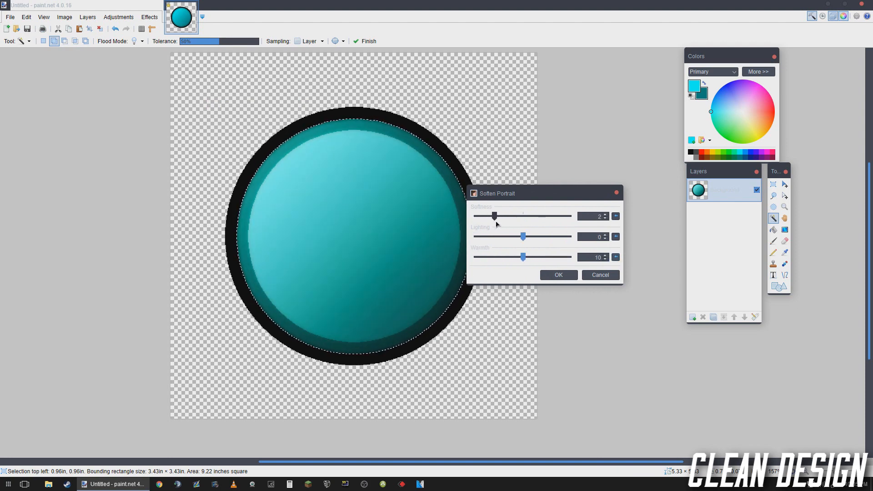
pyautogui.click(548, 273)
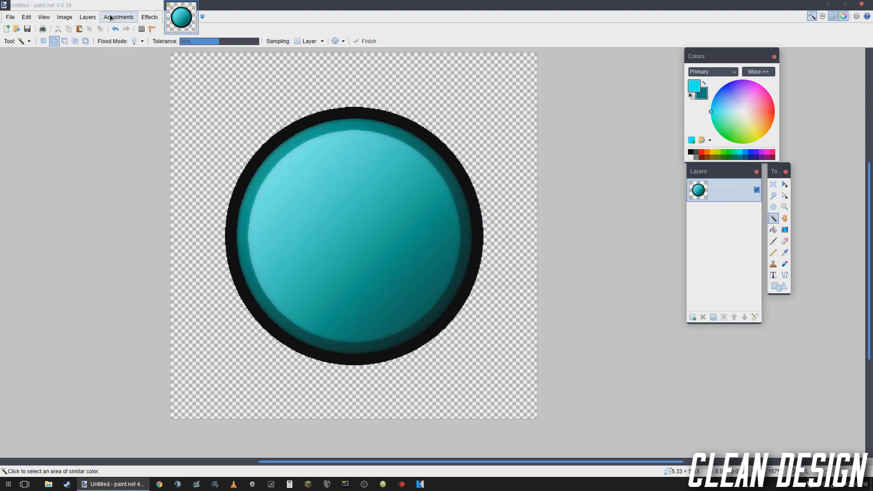
pyautogui.click(149, 17)
pyautogui.moveTo(119, 17)
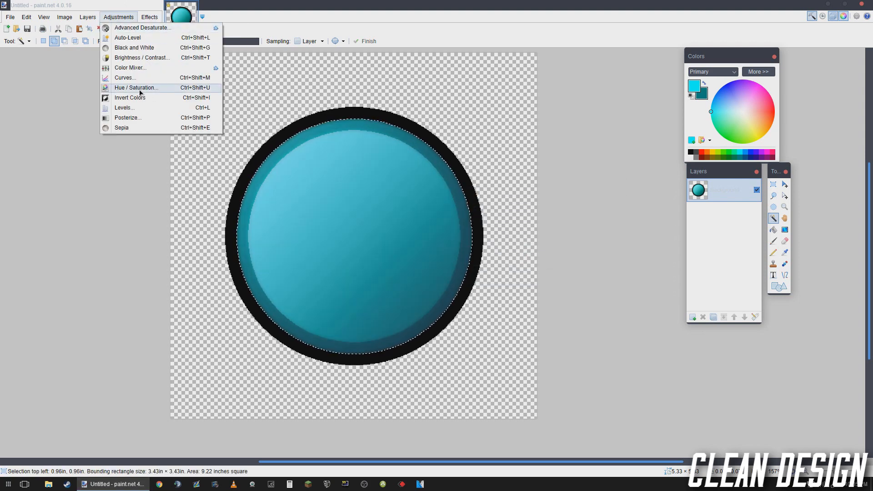
pyautogui.click(140, 88)
pyautogui.moveTo(416, 220); pyautogui.dragTo(388, 219)
pyautogui.click(491, 276)
pyautogui.click(118, 17)
pyautogui.click(137, 117)
pyautogui.click(610, 286)
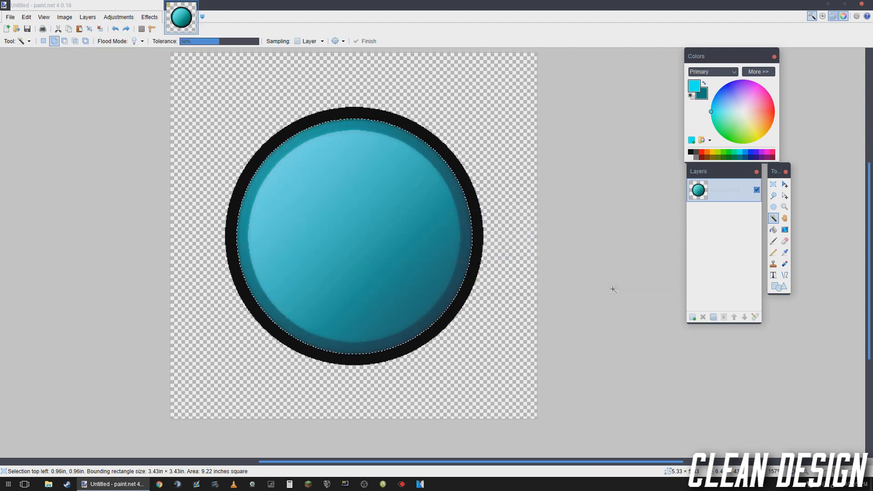
# - Posterize the selected disc with linked red, green and blue levels of 25
pyautogui.click(118, 17)
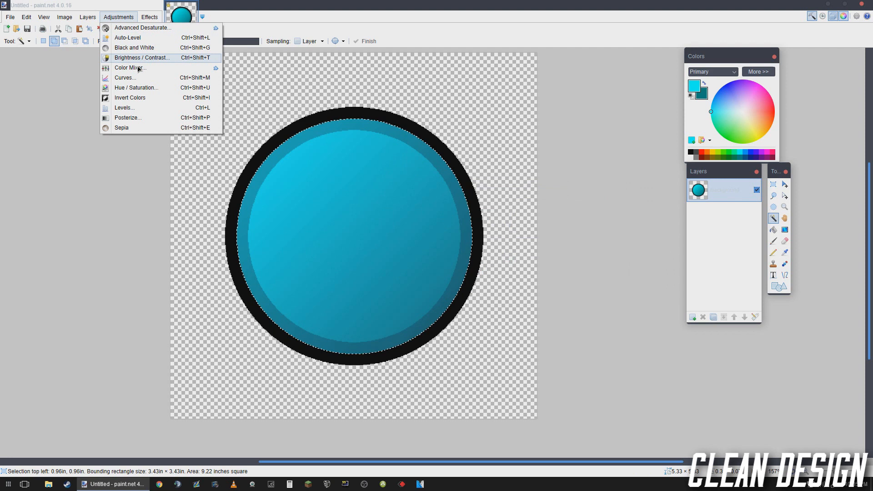
pyautogui.click(145, 123)
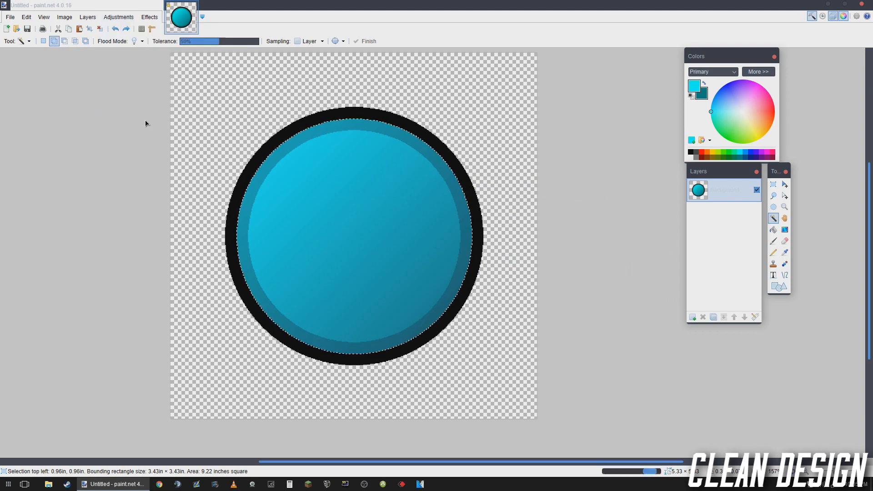
pyautogui.moveTo(447, 188); pyautogui.dragTo(585, 189)
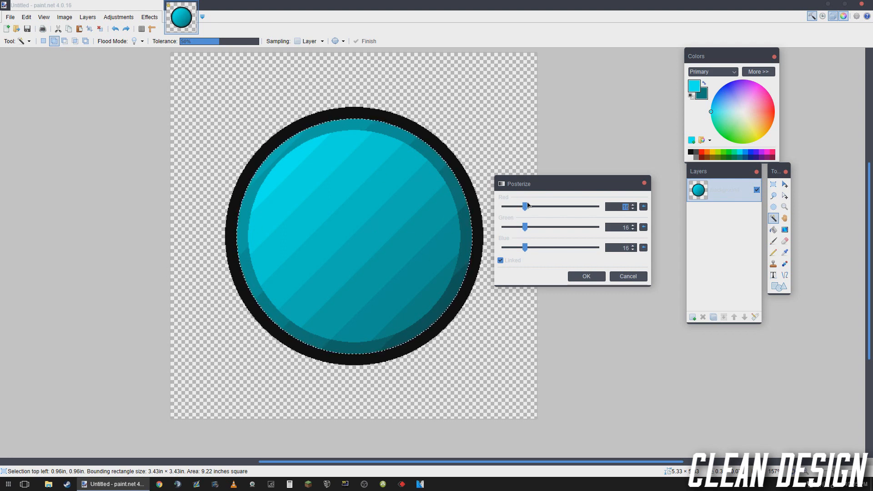
pyautogui.moveTo(525, 207); pyautogui.dragTo(620, 221)
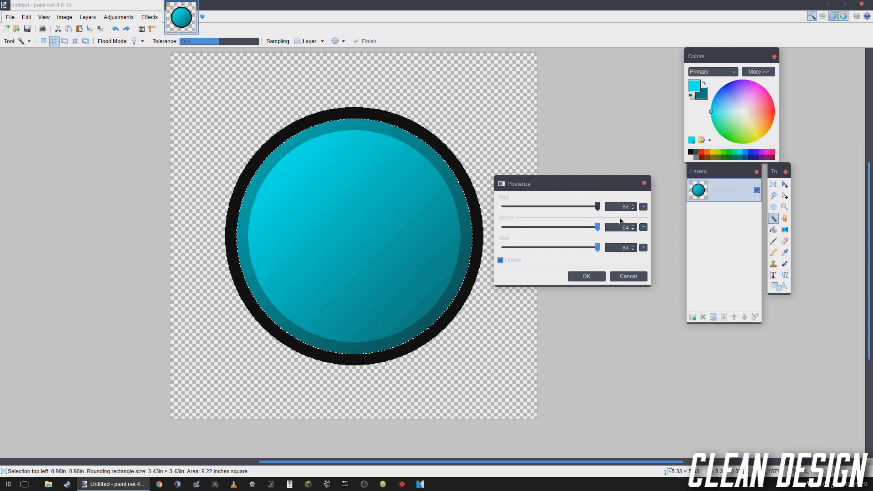
pyautogui.moveTo(597, 222); pyautogui.dragTo(539, 226)
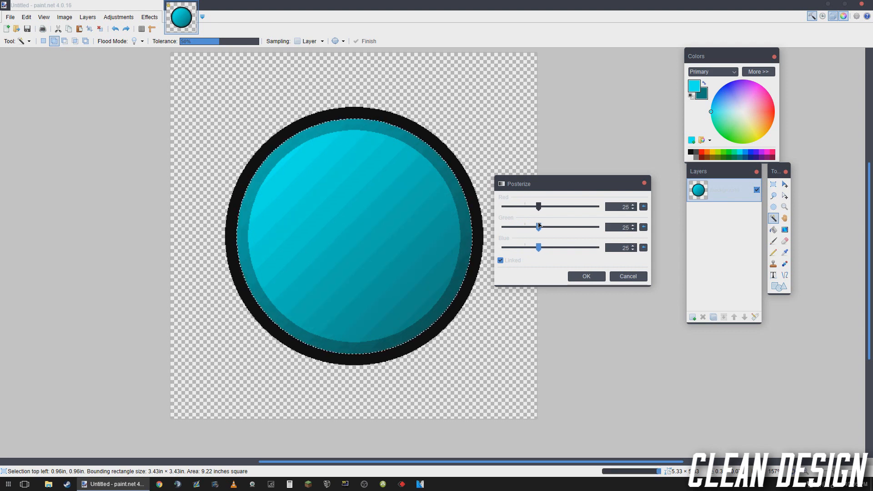
pyautogui.click(586, 276)
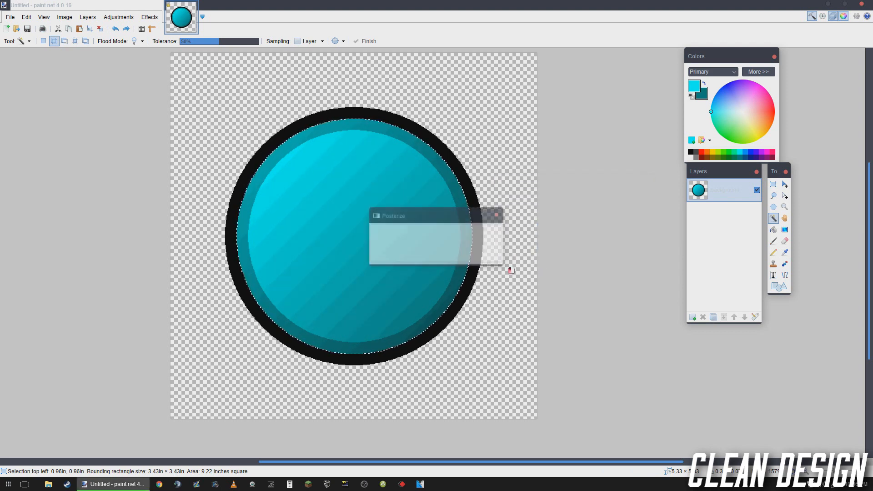
# - Clear the selection, and reselect the whole disc inside the black outline with the Magic Wand
pyautogui.moveTo(437, 238); pyautogui.dragTo(500, 249)
pyautogui.hotkey('ctrl', 'd')
pyautogui.scroll(-2, 443, 250)
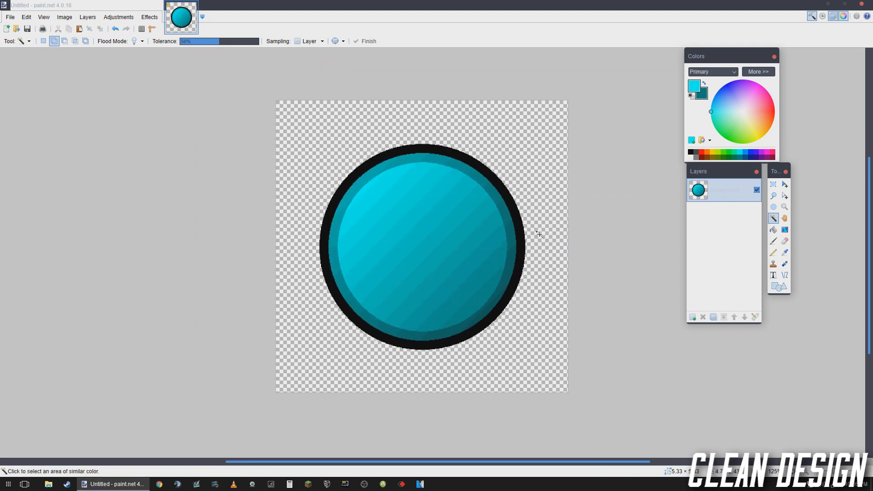
pyautogui.scroll(-1, 540, 260)
pyautogui.scroll(2, 540, 261)
pyautogui.click(478, 212)
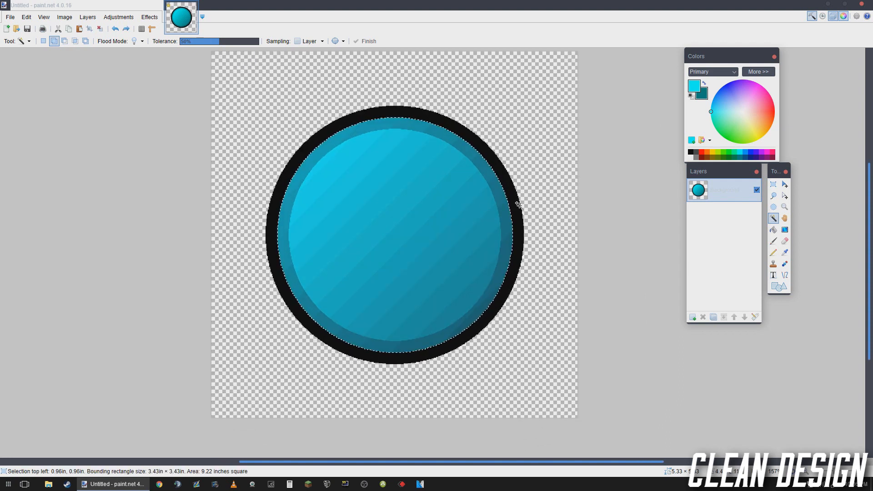
pyautogui.click(150, 17)
pyautogui.moveTo(183, 104)
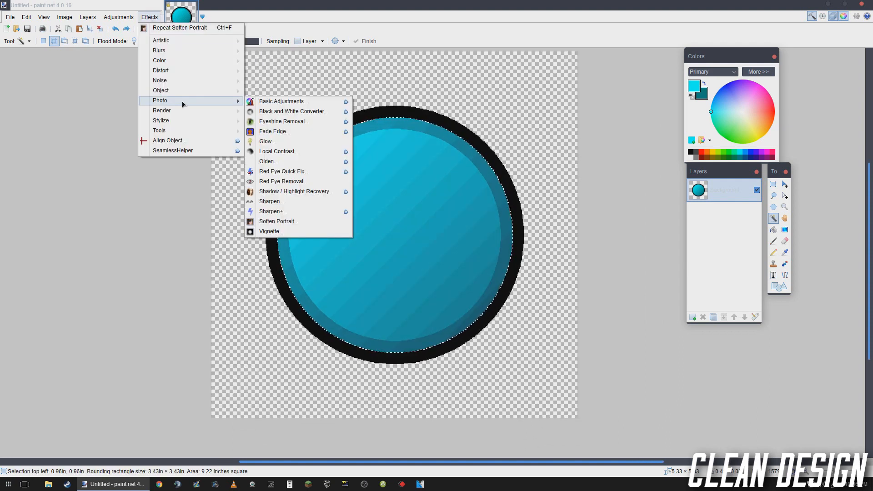
pyautogui.click(305, 224)
pyautogui.moveTo(448, 195); pyautogui.dragTo(619, 213)
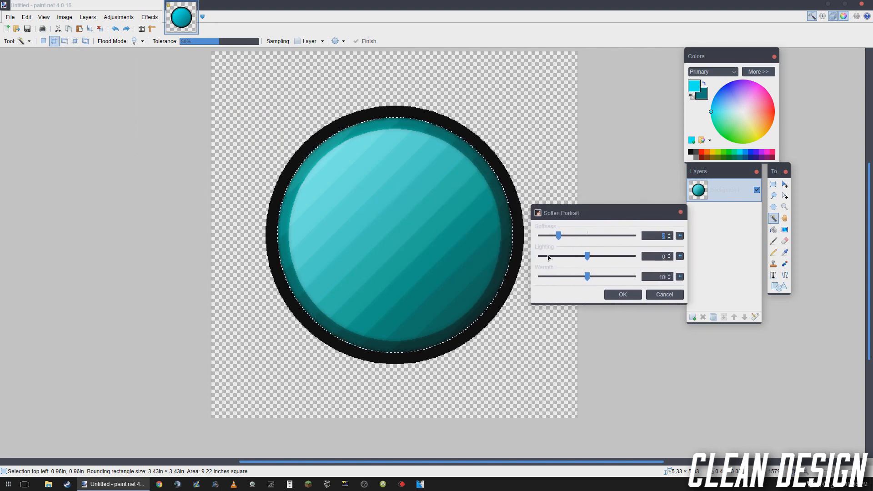
pyautogui.click(664, 295)
pyautogui.click(118, 17)
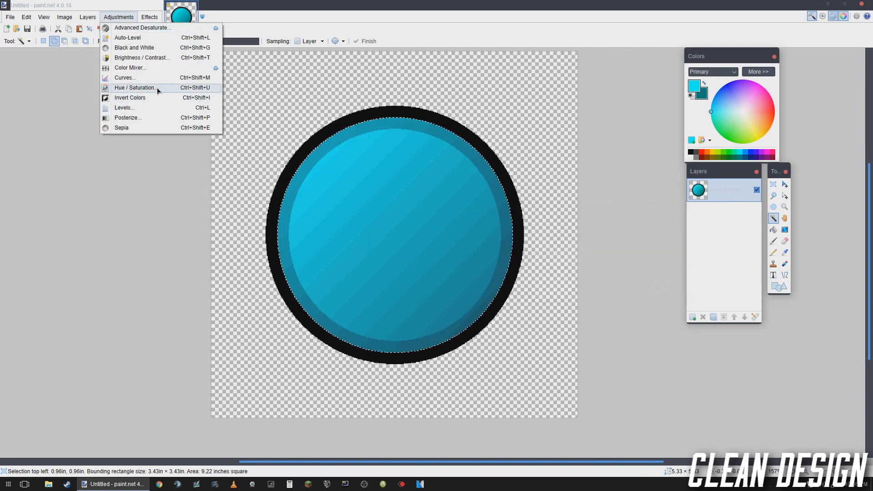
pyautogui.click(132, 87)
pyautogui.moveTo(409, 197); pyautogui.dragTo(571, 196)
pyautogui.click(667, 261)
pyautogui.click(613, 241)
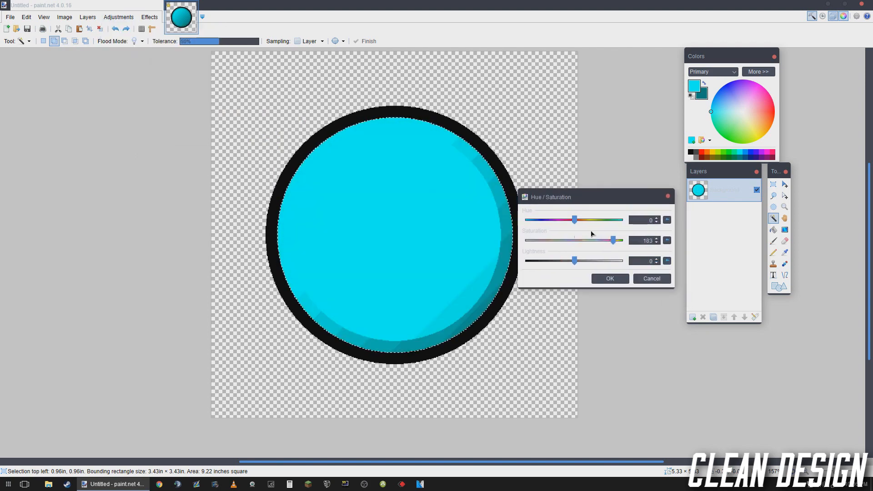
pyautogui.click(608, 221)
pyautogui.click(667, 240)
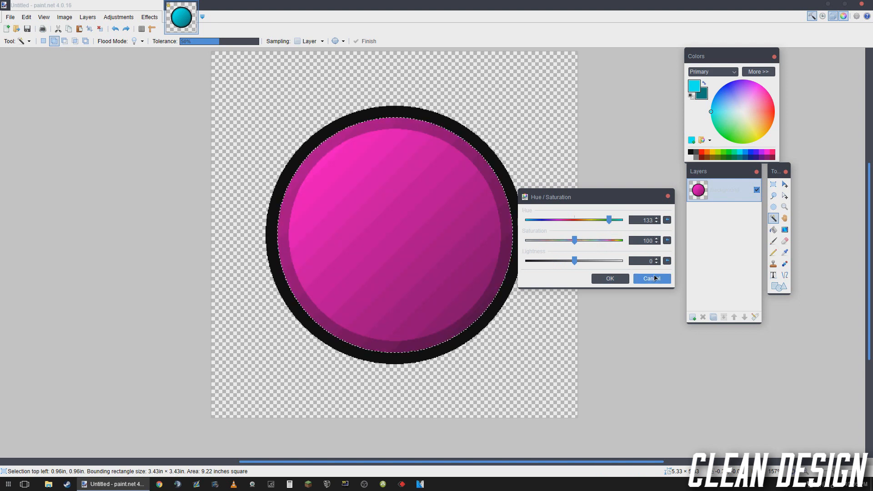
pyautogui.click(656, 278)
pyautogui.hotkey('ctrl', 'd')
pyautogui.hotkey('ctrl', 'z')
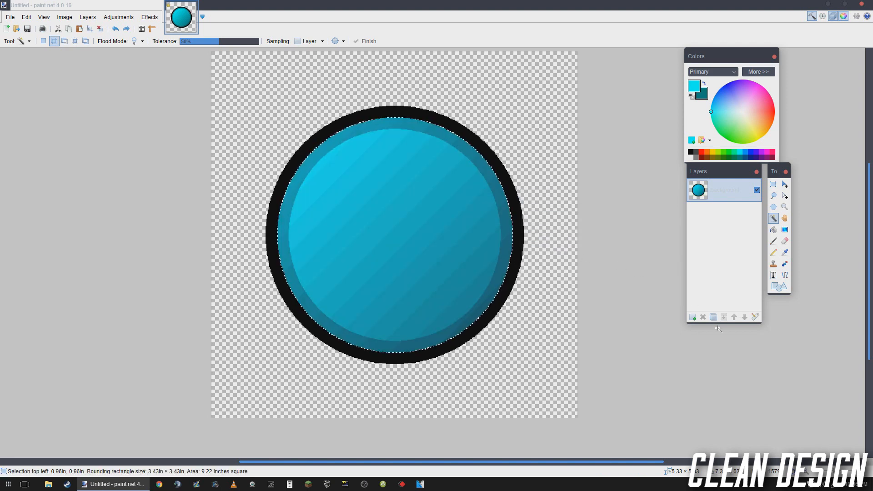
pyautogui.hotkey('ctrl', 'd')
pyautogui.hotkey('ctrl', 'z')
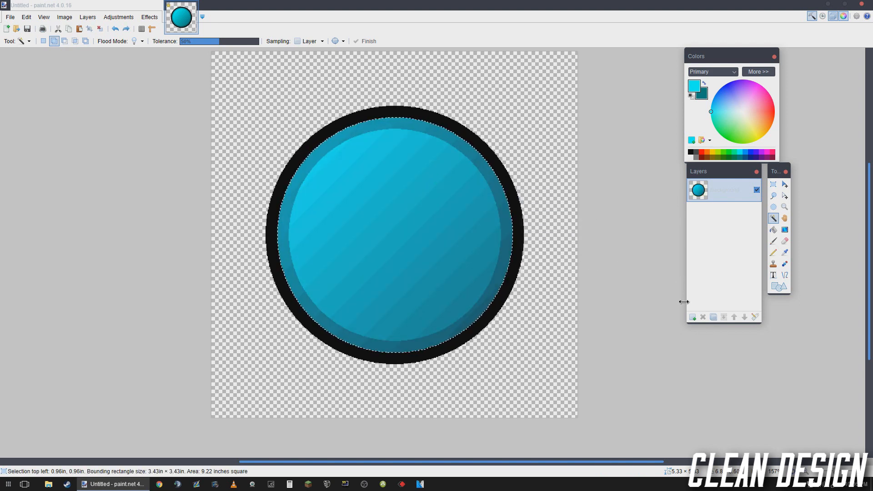
# - Add a new layer above the disc and fill the selected circle on it with white
pyautogui.click(693, 316)
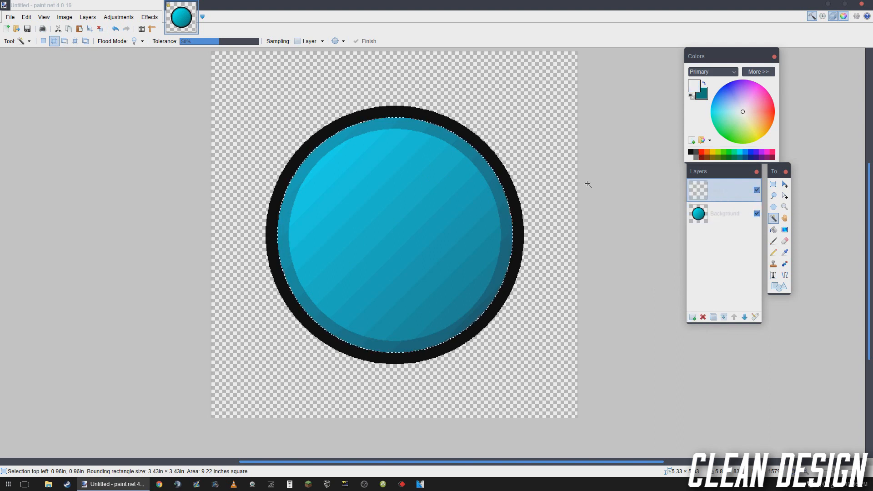
pyautogui.press('f')
pyautogui.click(426, 203)
pyautogui.click(425, 203)
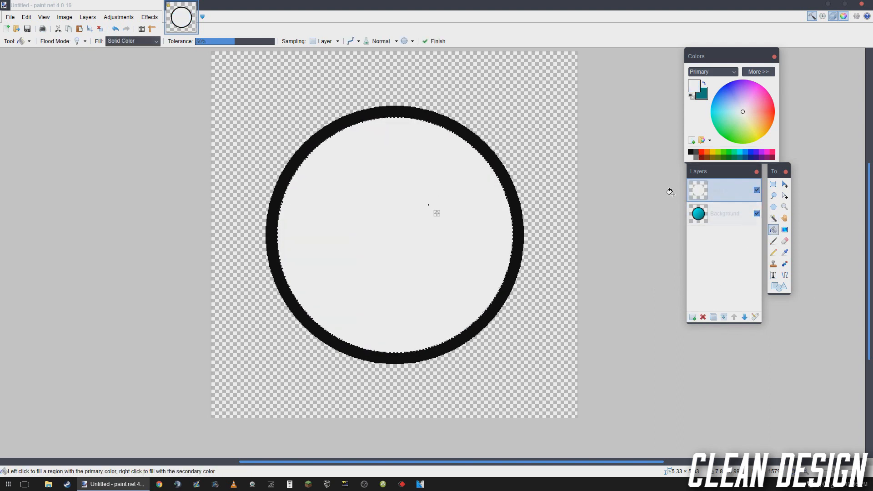
# - Set the blending mode of the white circle's layer to Multiply
pyautogui.click(755, 316)
pyautogui.click(430, 247)
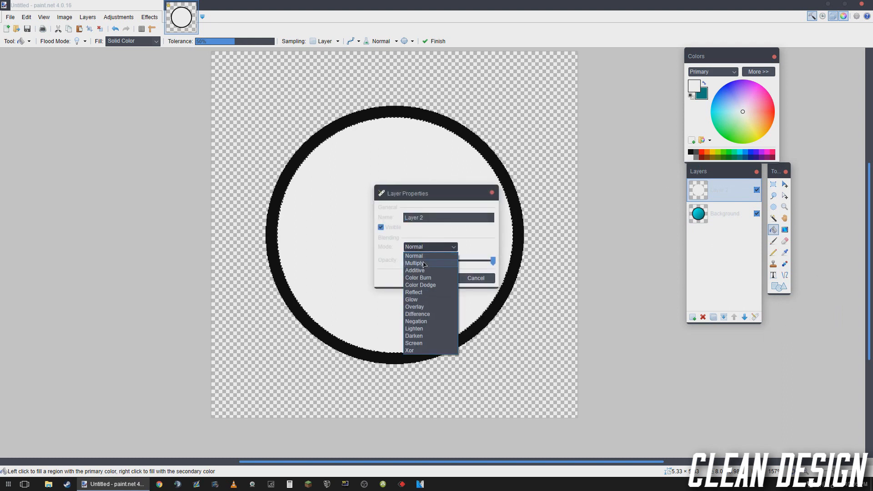
pyautogui.click(427, 256)
pyautogui.click(448, 278)
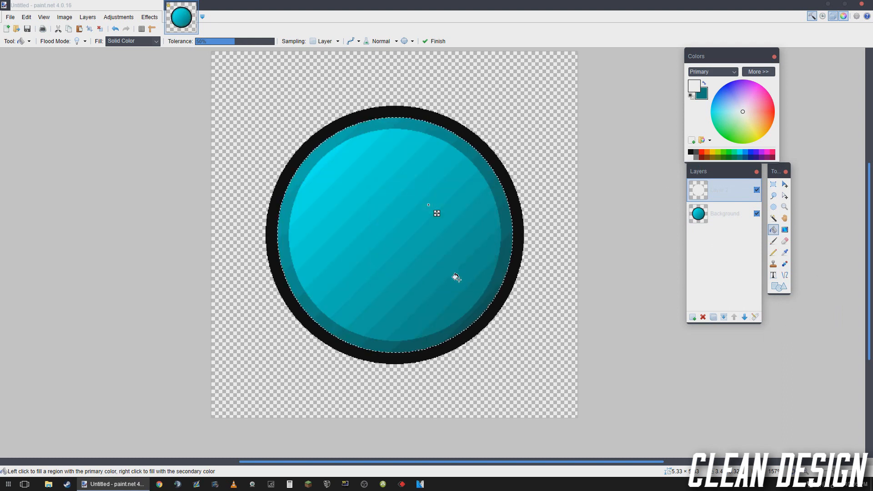
pyautogui.click(150, 17)
pyautogui.moveTo(187, 106)
pyautogui.click(273, 232)
pyautogui.click(507, 181)
# - Apply the Vignette effect to the white circle on the upper layer with a radius of 0.52
pyautogui.click(149, 16)
pyautogui.moveTo(182, 102)
pyautogui.click(319, 231)
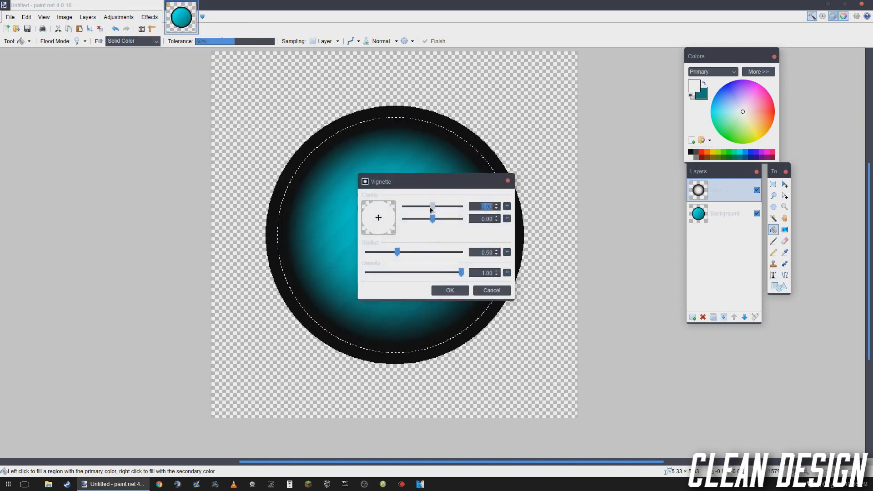
pyautogui.moveTo(415, 181); pyautogui.dragTo(92, 144)
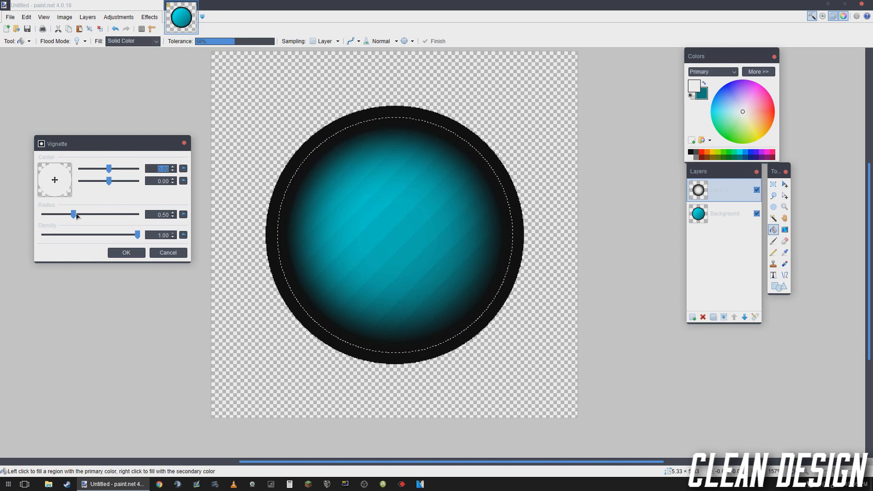
pyautogui.moveTo(76, 216); pyautogui.dragTo(75, 217)
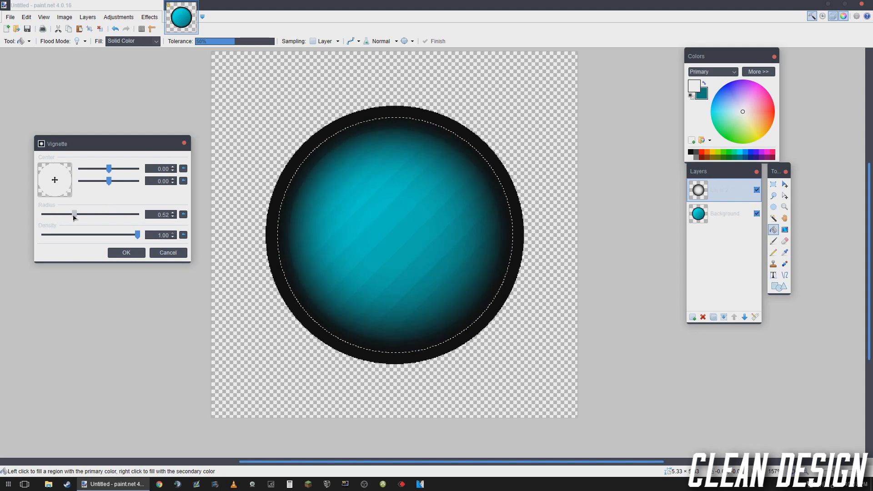
pyautogui.click(126, 252)
# - Compare the disc's edge with and without the vignette, and undo the vignette
pyautogui.scroll(5, 273, 214)
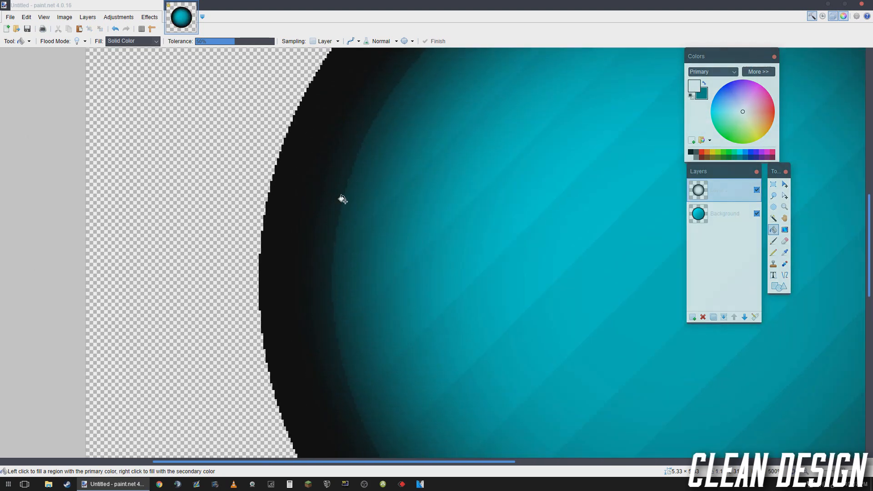
pyautogui.hotkey('ctrl', 'z')
pyautogui.scroll(4, 318, 211)
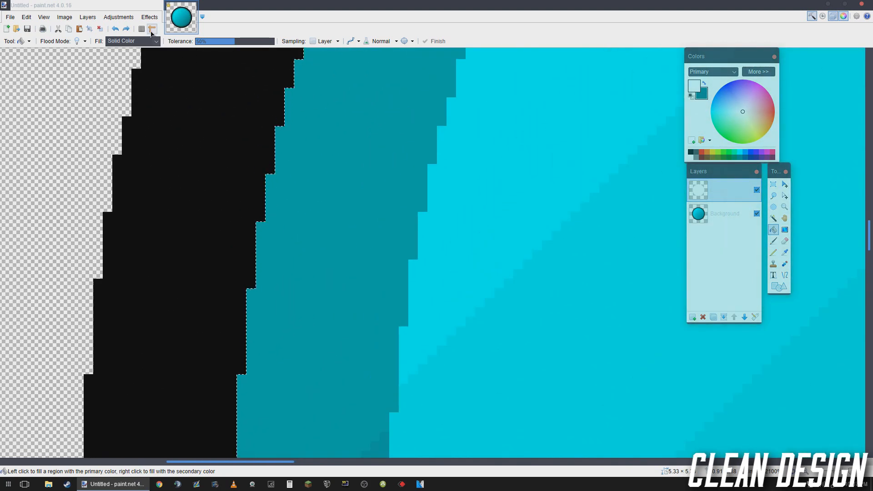
pyautogui.click(126, 29)
pyautogui.scroll(-10, 443, 230)
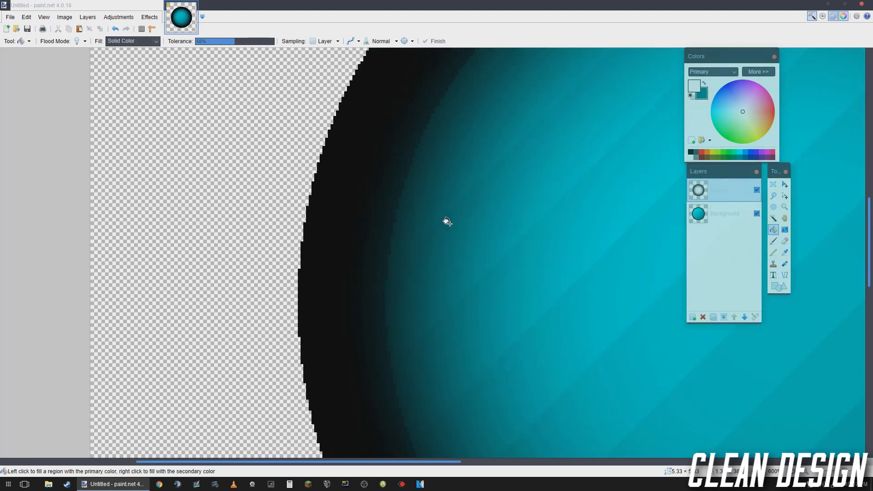
pyautogui.scroll(3, 443, 230)
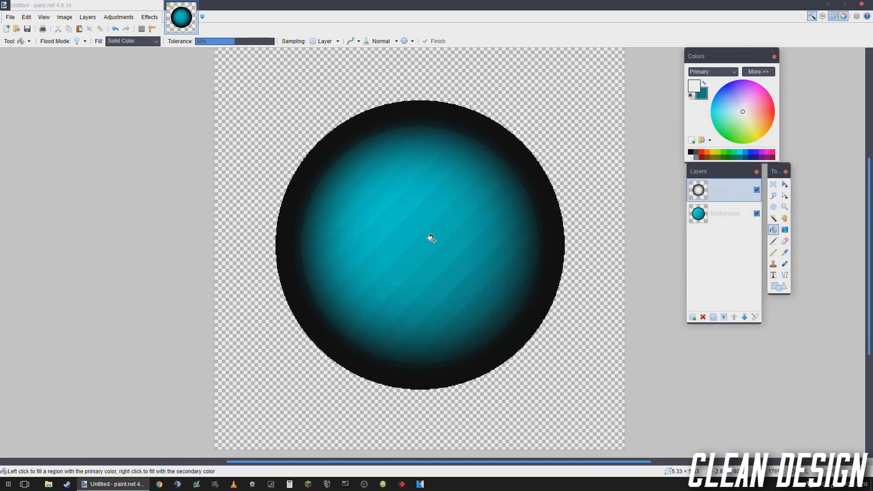
pyautogui.hotkey('ctrl', 'z')
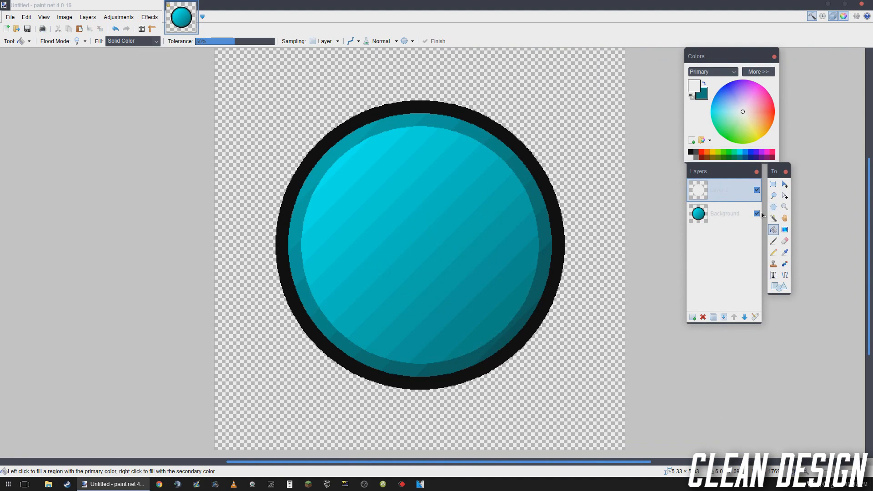
# - Select the black outline ring on the Background layer with the Magic Wand
pyautogui.click(723, 214)
pyautogui.click(774, 218)
pyautogui.click(542, 171)
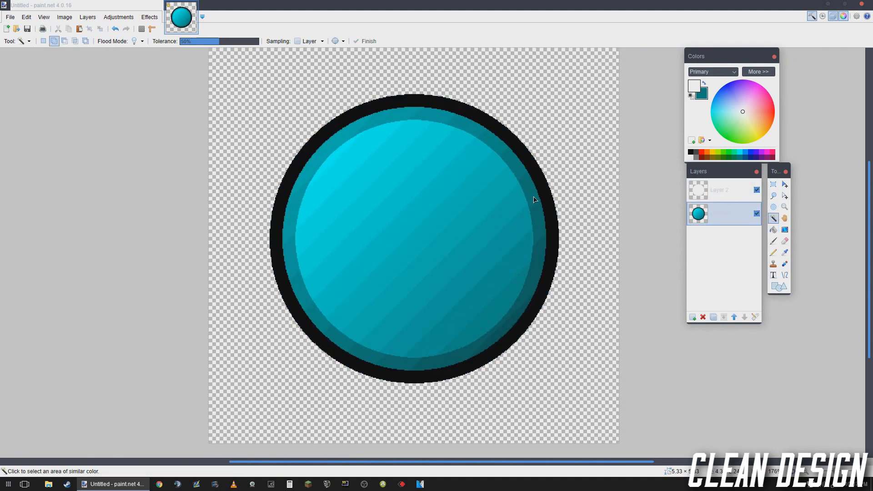
pyautogui.click(540, 178)
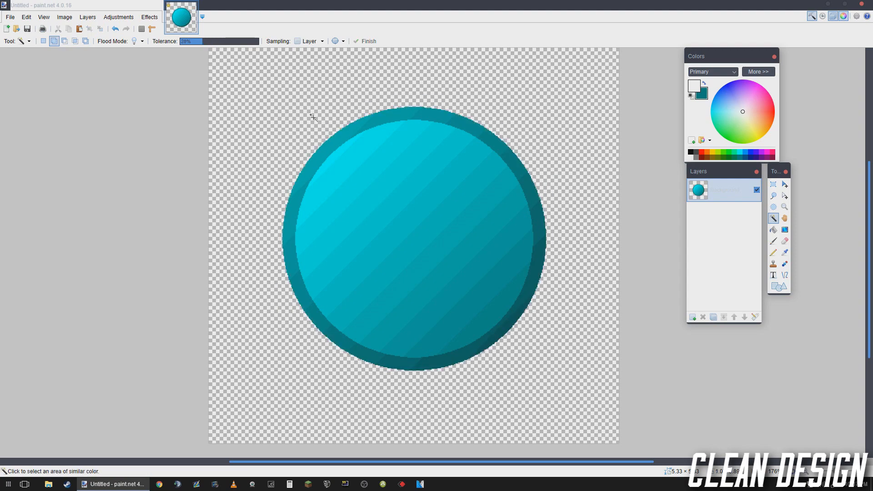
# - Draw a large black circle outline with the Ellipse shape at brush width 16 on the blank canvas
pyautogui.scroll(-3, 443, 183)
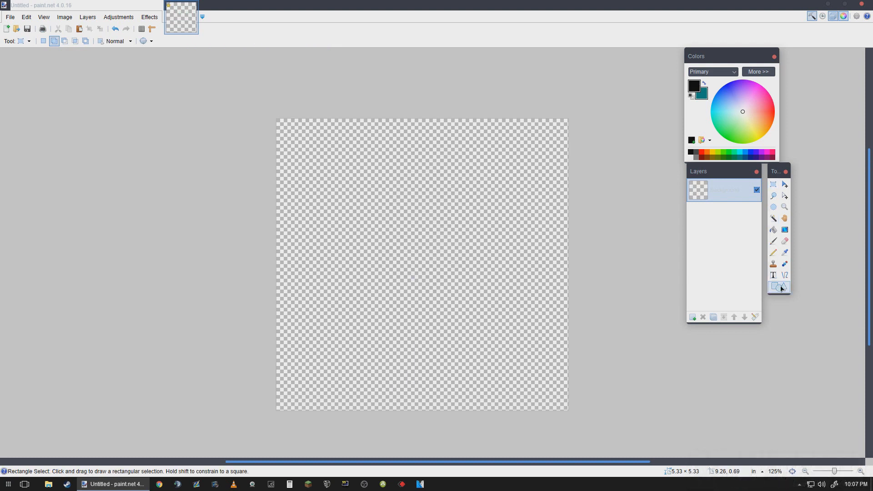
pyautogui.click(779, 287)
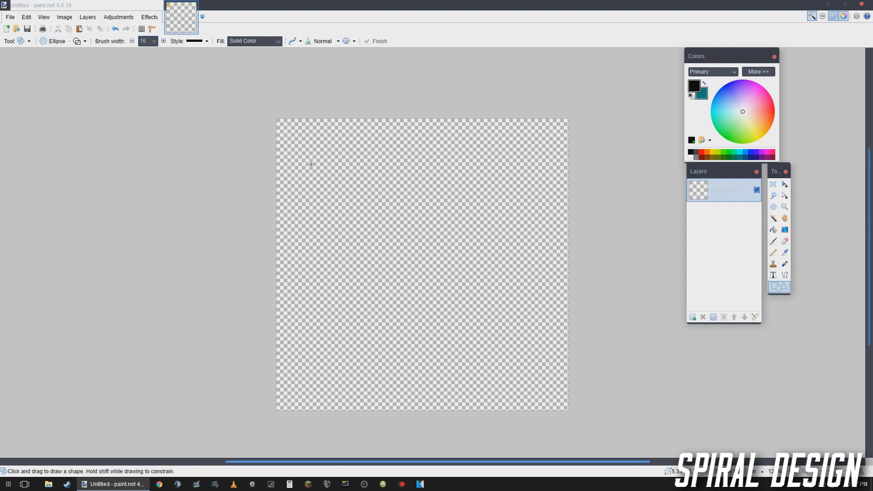
pyautogui.moveTo(311, 151); pyautogui.dragTo(562, 386)
pyautogui.moveTo(505, 301); pyautogui.dragTo(511, 293)
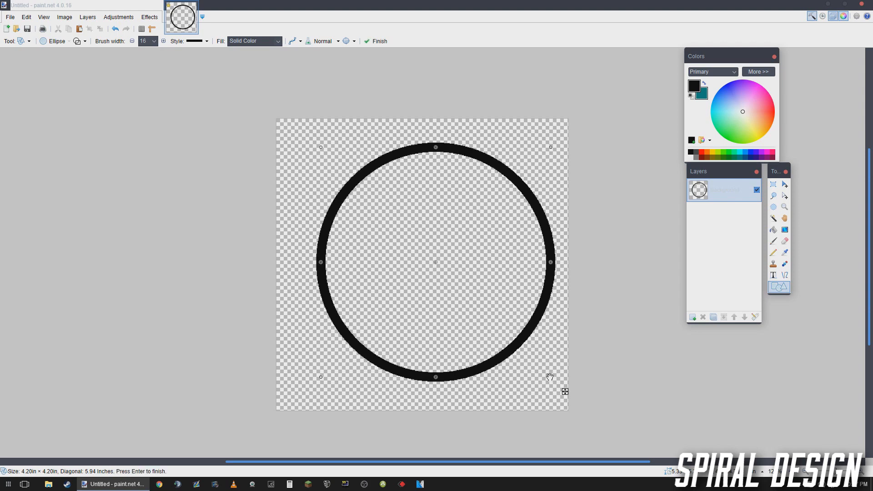
pyautogui.moveTo(550, 377); pyautogui.dragTo(546, 370)
pyautogui.press('Return')
# - Center the black circle outline on the canvas with the Align Object effect
pyautogui.click(149, 17)
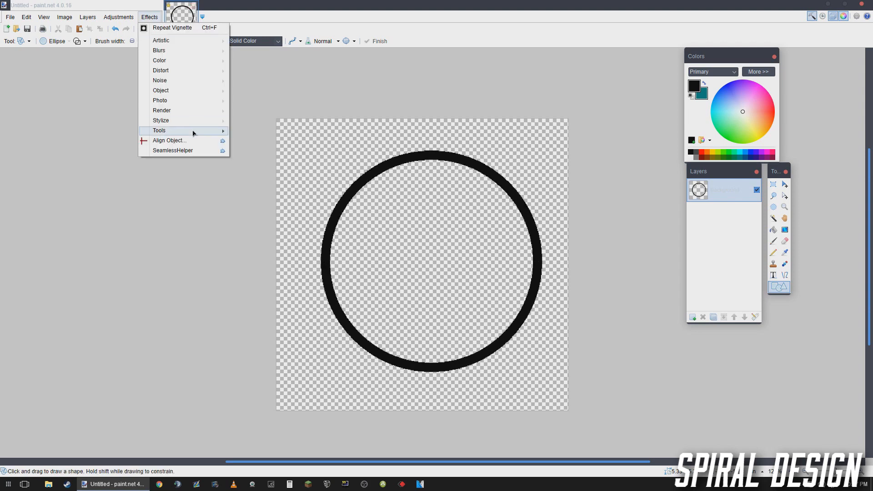
pyautogui.click(169, 141)
pyautogui.click(413, 296)
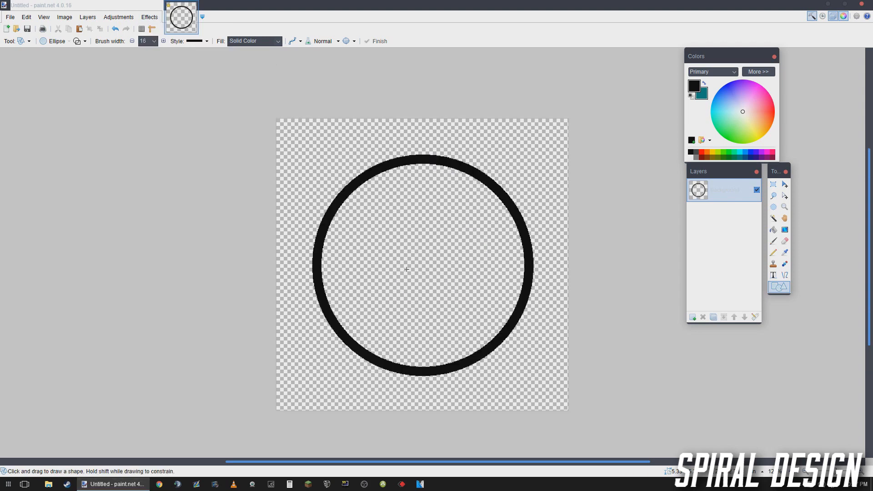
# - Add a new layer above the ring and choose cyan as primary and dark crimson as secondary color
pyautogui.click(773, 218)
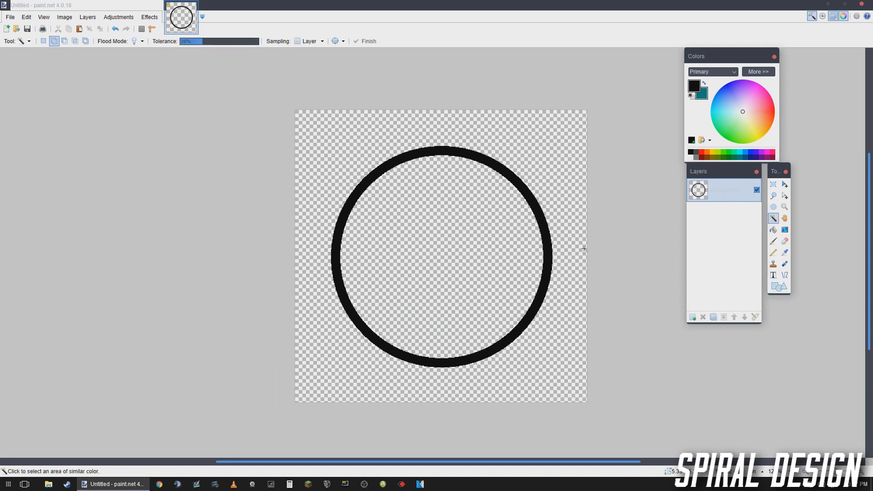
pyautogui.click(693, 317)
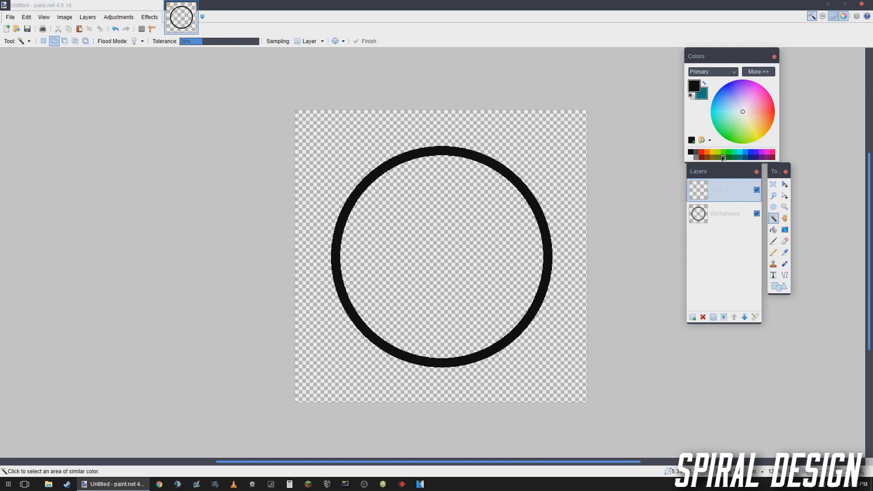
pyautogui.click(740, 152)
pyautogui.rightClick(773, 157)
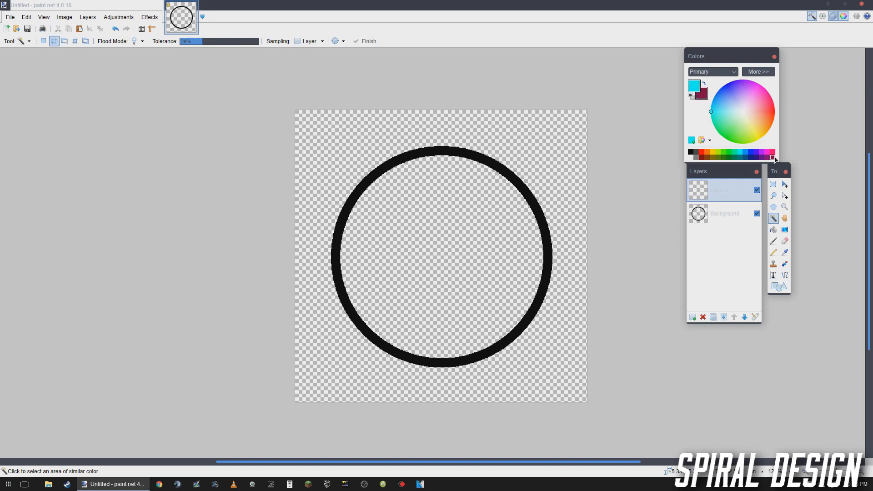
pyautogui.click(712, 152)
pyautogui.rightClick(714, 158)
pyautogui.click(751, 152)
pyautogui.rightClick(773, 158)
pyautogui.click(741, 152)
# - Render Clouds on the new layer with a reduced scale, roughness 0.50 and Normal blend mode
pyautogui.click(146, 19)
pyautogui.click(146, 19)
pyautogui.click(148, 18)
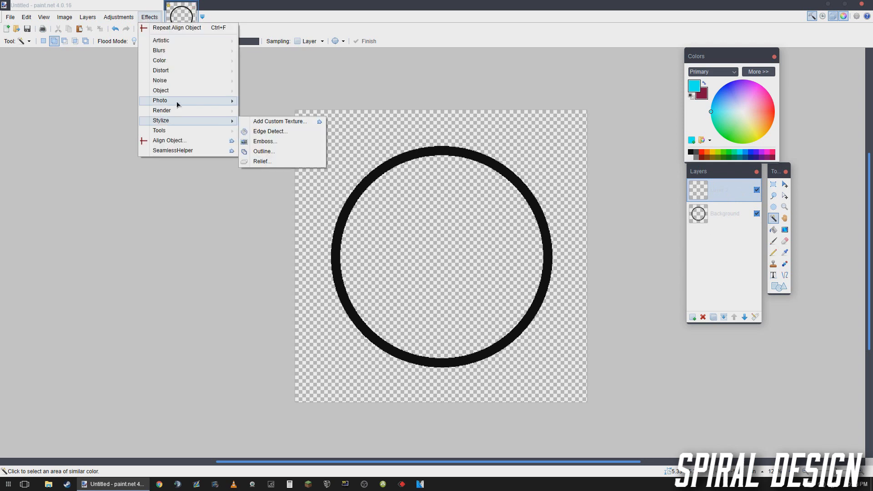
pyautogui.moveTo(173, 111)
pyautogui.click(283, 136)
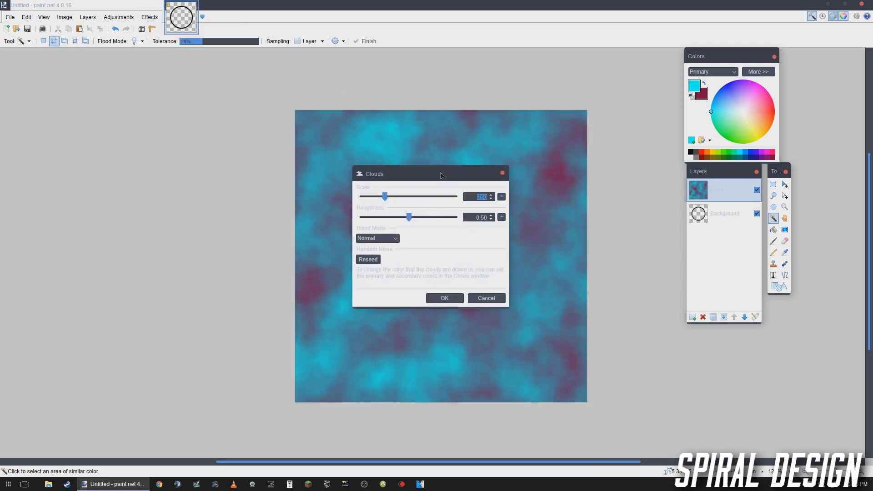
pyautogui.moveTo(207, 139); pyautogui.dragTo(150, 153)
pyautogui.write('180')
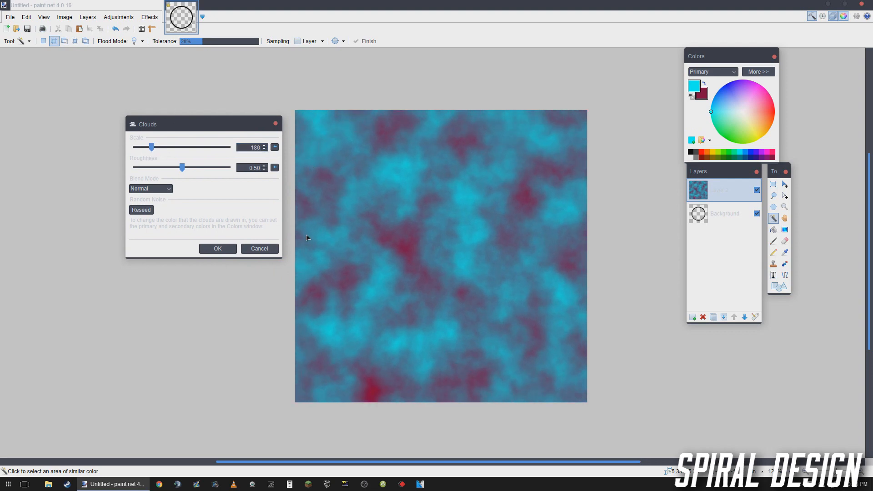
pyautogui.click(230, 248)
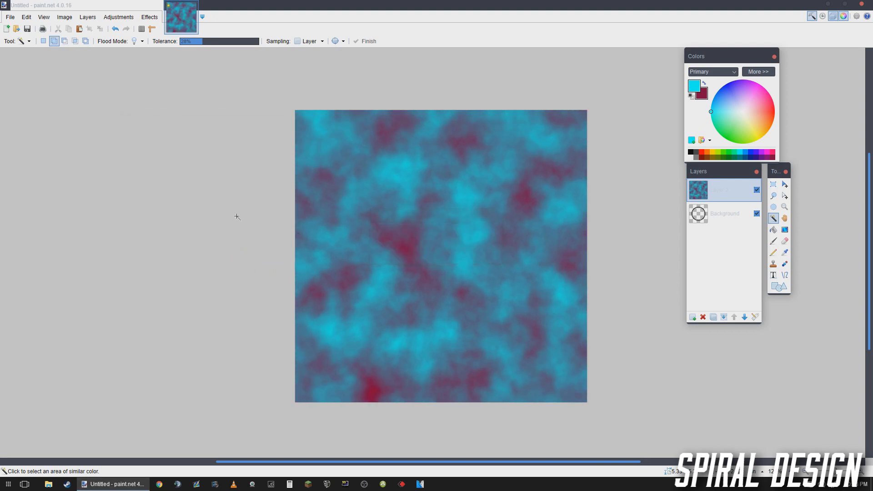
# - Apply the Median effect to the cloud layer with radius 10 and percentile 50
pyautogui.click(151, 17)
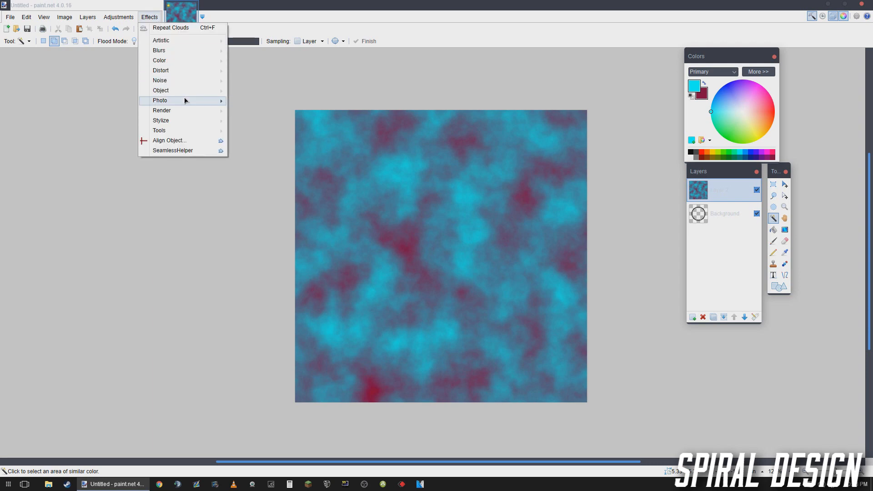
pyautogui.moveTo(192, 85)
pyautogui.click(250, 104)
pyautogui.moveTo(414, 206); pyautogui.dragTo(250, 182)
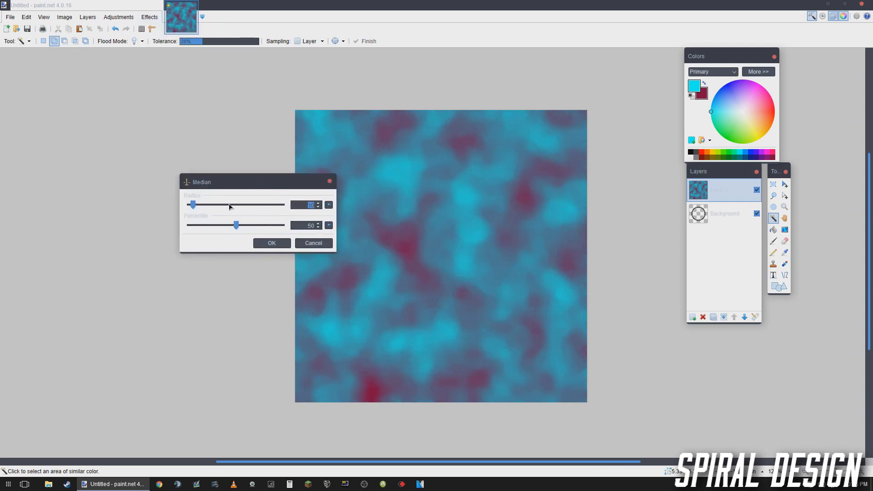
pyautogui.click(272, 243)
# - Apply the Crystalize distortion to the cloud layer with an enlarged cell size and quality 2
pyautogui.click(150, 18)
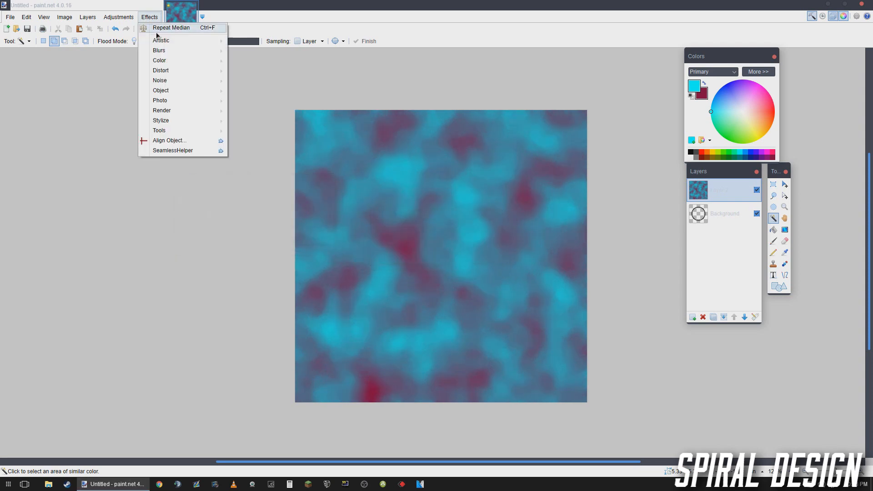
pyautogui.moveTo(177, 54)
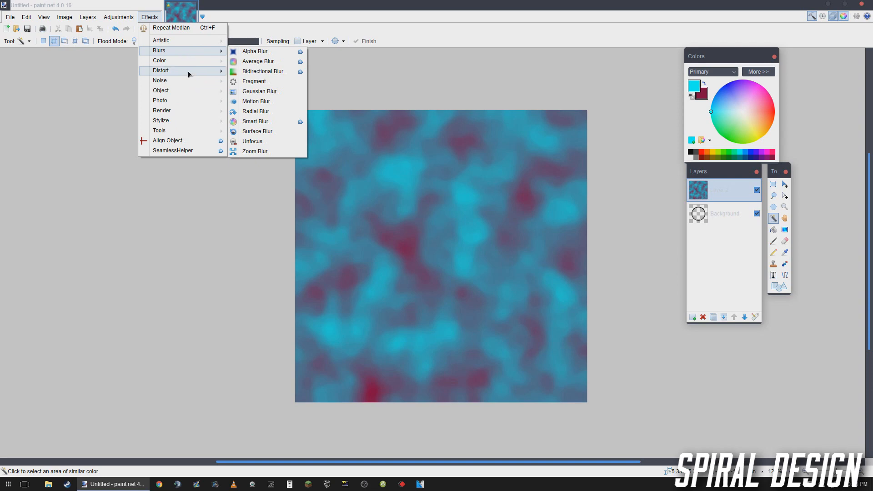
pyautogui.moveTo(191, 72)
pyautogui.click(256, 82)
pyautogui.moveTo(420, 193); pyautogui.dragTo(245, 170)
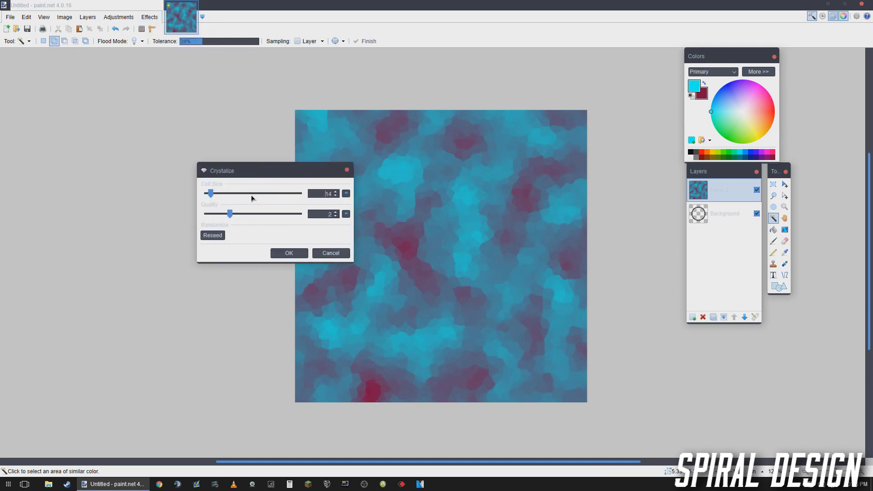
pyautogui.click(288, 253)
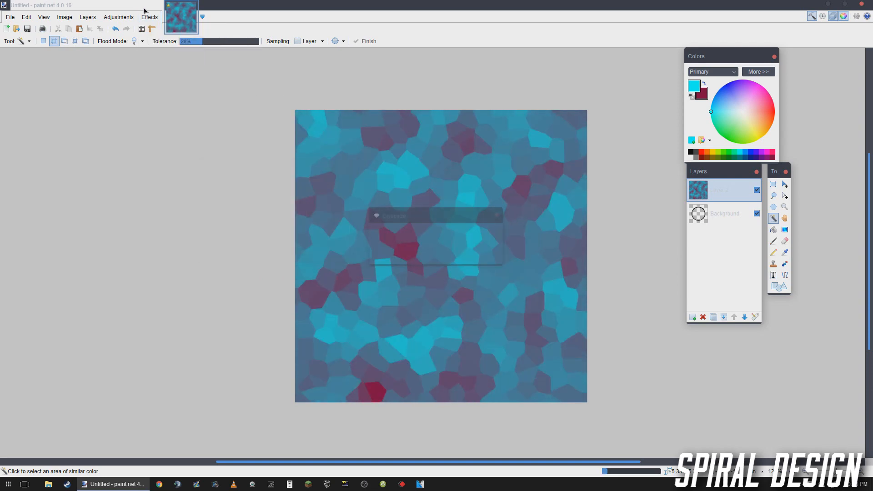
# - Apply the Dents distortion with scale 200, refraction 50, roughness 10, tension 10 and quality 2
pyautogui.click(149, 17)
pyautogui.moveTo(190, 70)
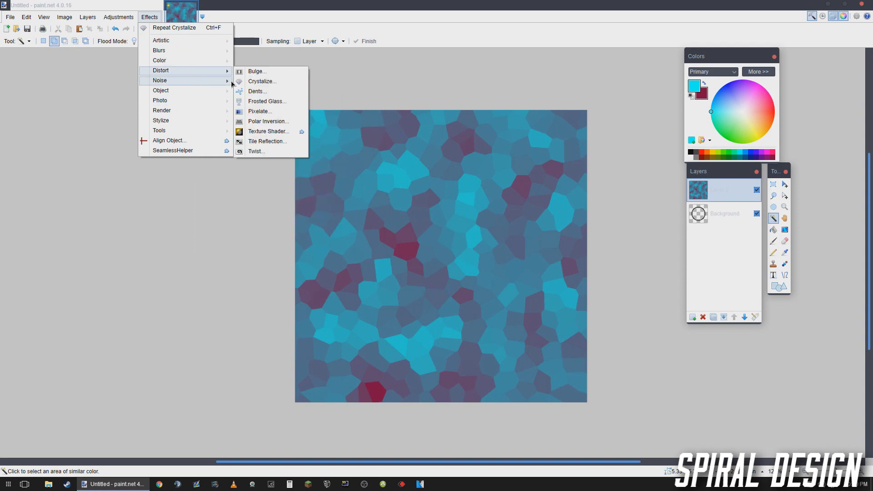
pyautogui.click(257, 92)
pyautogui.moveTo(399, 186); pyautogui.dragTo(258, 132)
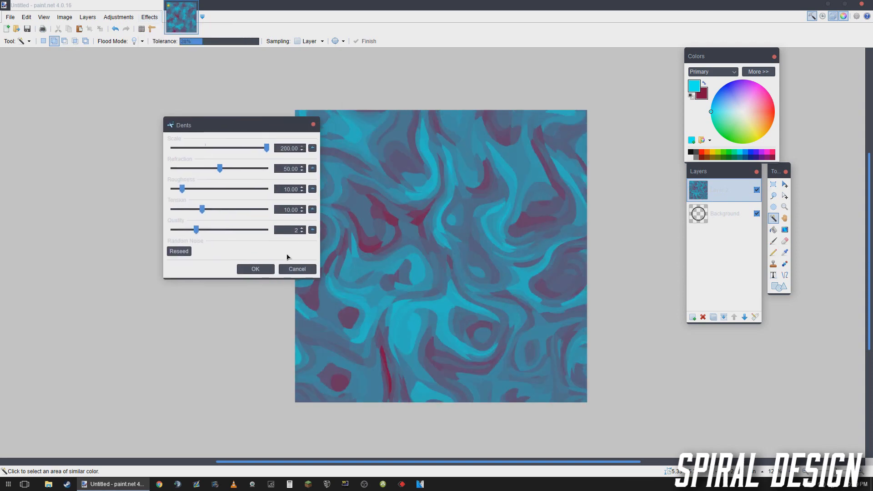
pyautogui.click(266, 267)
# - Smooth the dented texture with the Median effect
pyautogui.click(149, 17)
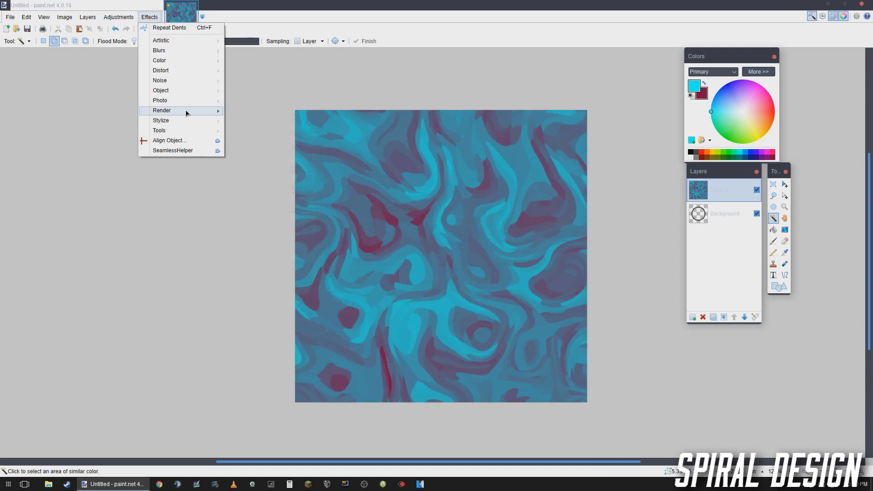
pyautogui.moveTo(226, 81)
pyautogui.click(257, 111)
pyautogui.moveTo(450, 209); pyautogui.dragTo(292, 180)
pyautogui.click(291, 236)
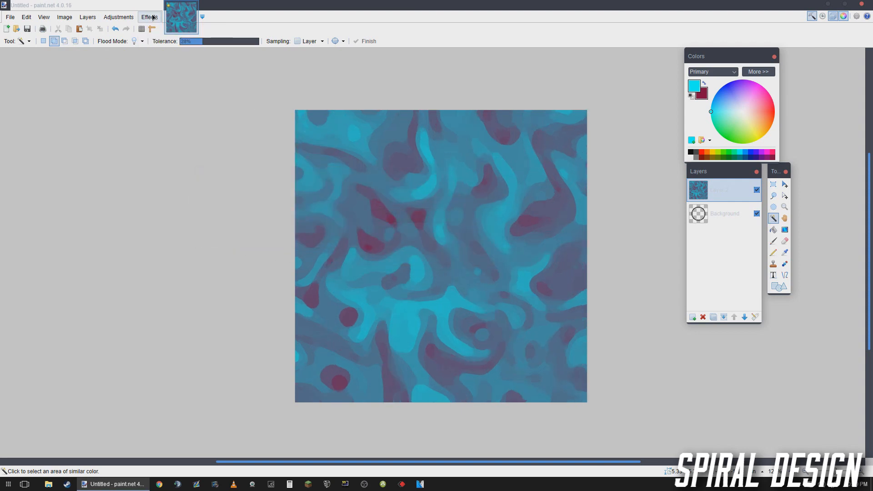
# - Apply the Twist distortion to the texture with amount 30, size 2.00 and quality 2
pyautogui.click(149, 18)
pyautogui.click(150, 17)
pyautogui.click(152, 17)
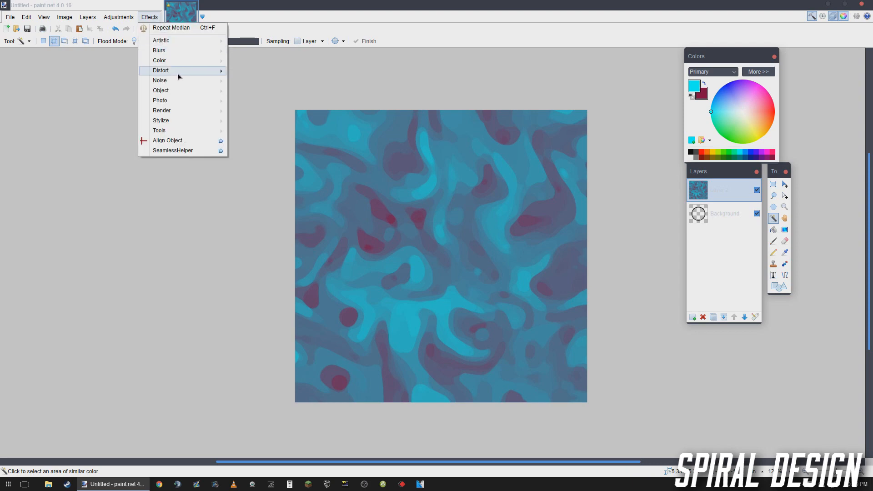
pyautogui.moveTo(178, 72)
pyautogui.click(250, 151)
pyautogui.moveTo(423, 171); pyautogui.dragTo(204, 134)
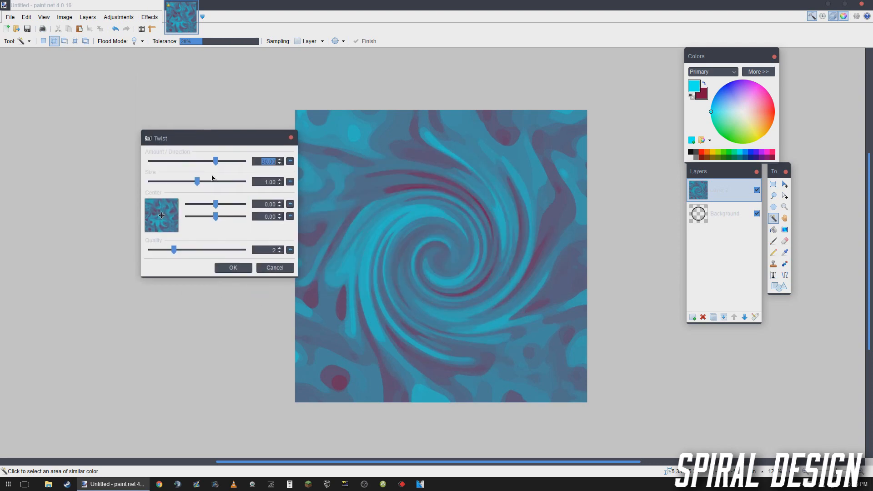
pyautogui.moveTo(212, 181); pyautogui.dragTo(327, 189)
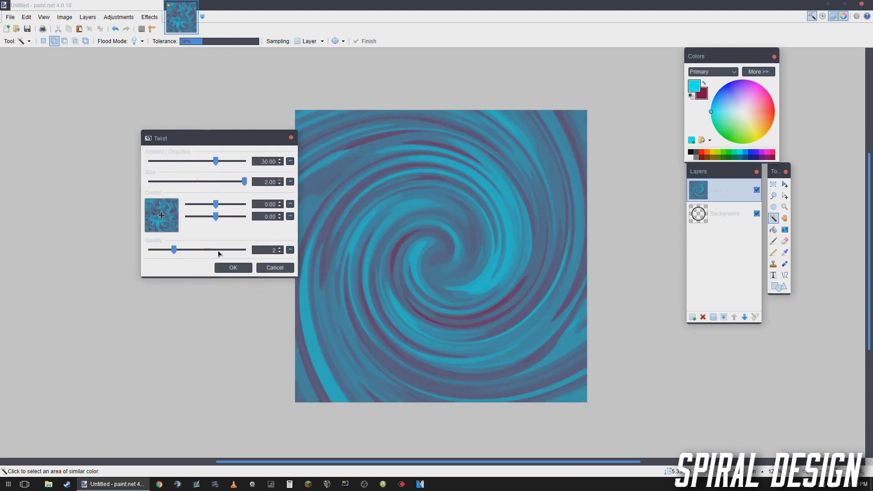
pyautogui.click(232, 267)
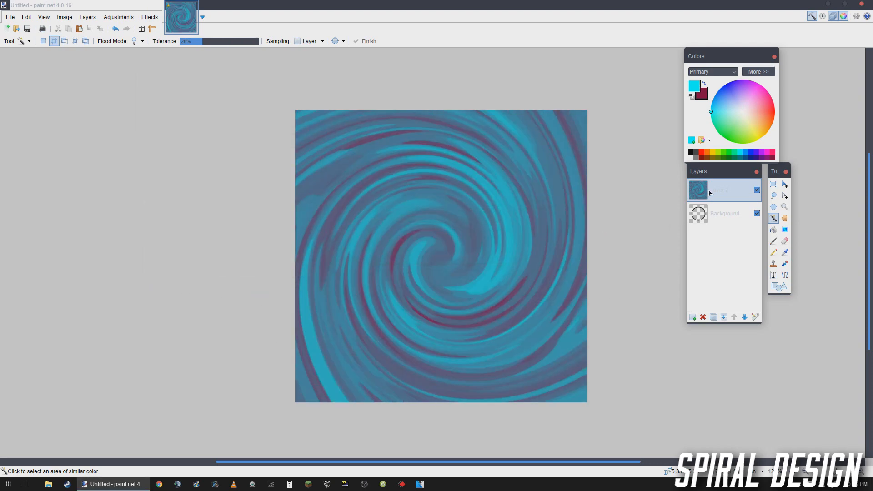
# - Move the swirl layer beneath the black ring's layer and delete the swirl outside the ring
pyautogui.moveTo(709, 193); pyautogui.dragTo(707, 234)
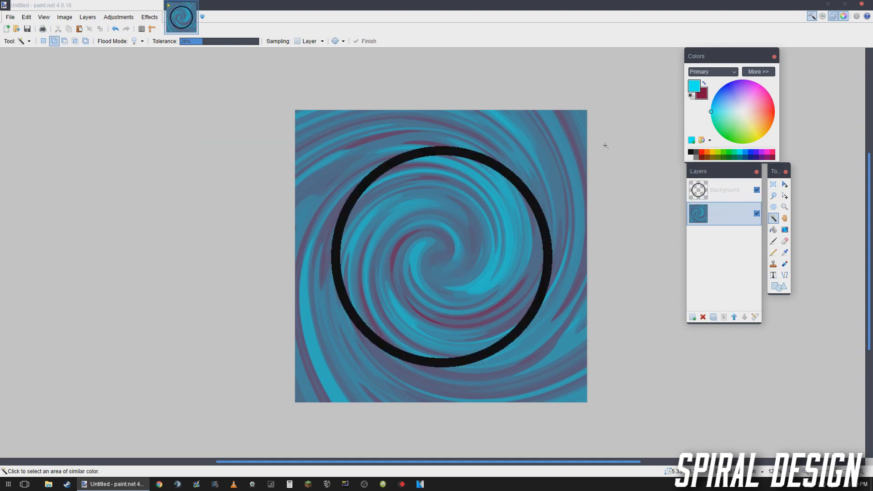
pyautogui.click(725, 190)
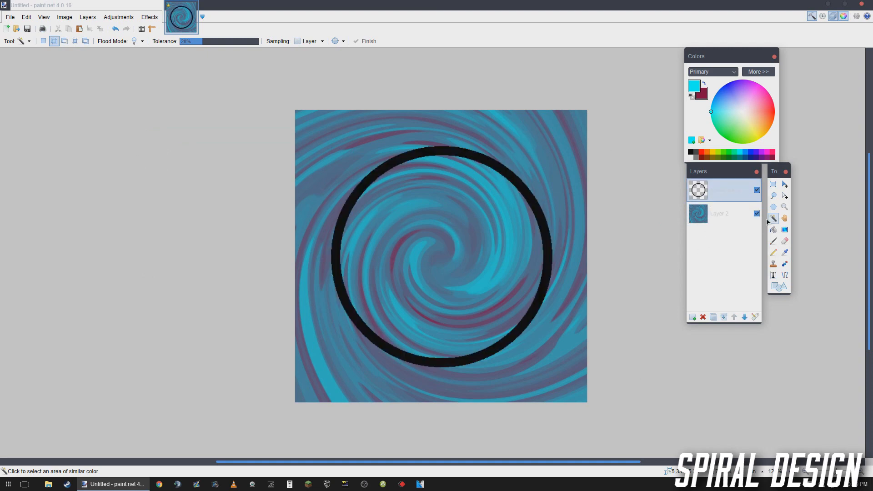
pyautogui.click(571, 153)
pyautogui.click(712, 217)
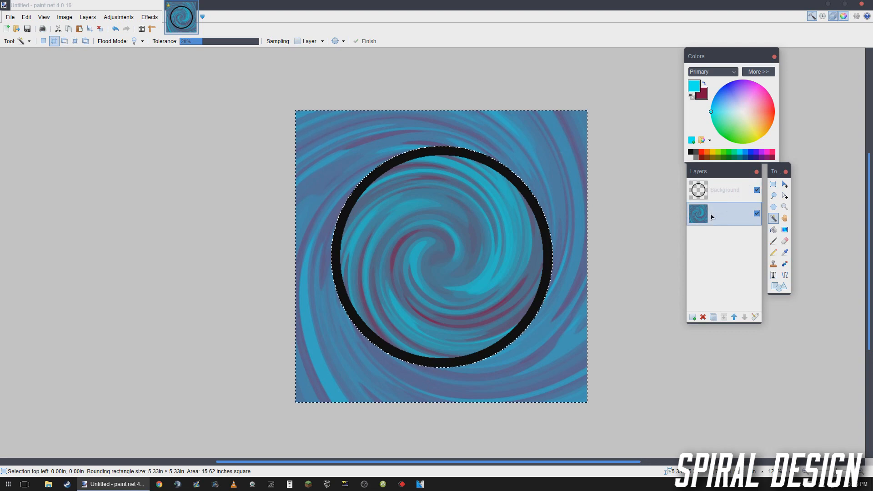
pyautogui.press('Delete')
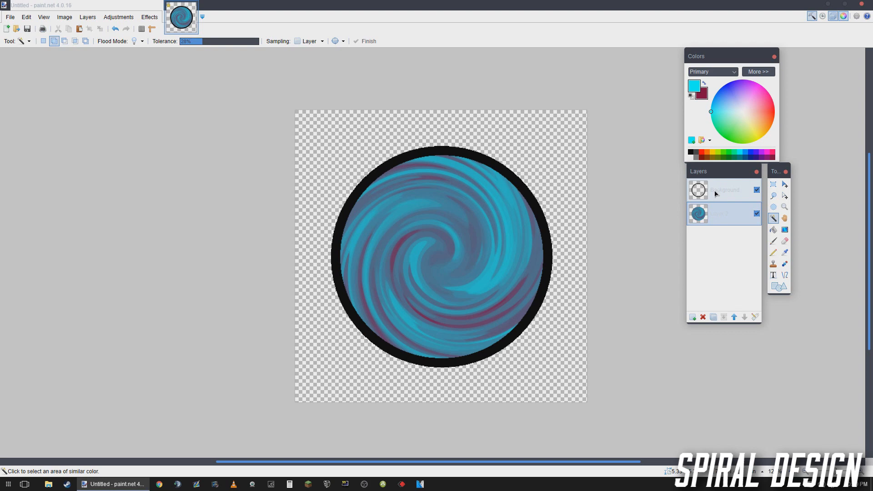
# - Select the area inside the black ring and fill it with white on a new top layer
pyautogui.click(716, 194)
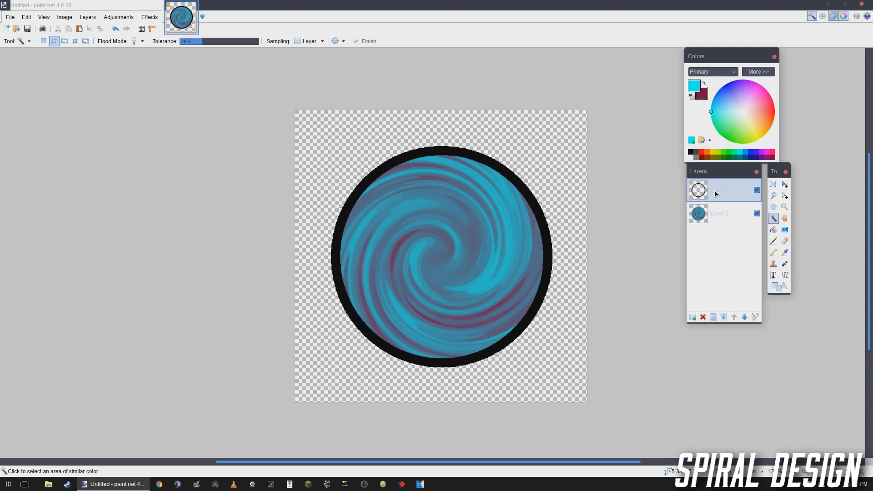
pyautogui.click(449, 205)
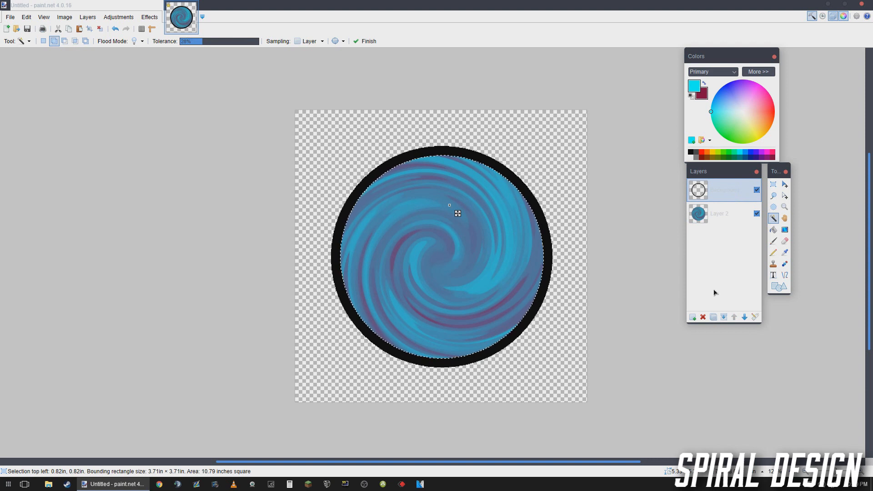
pyautogui.click(692, 316)
pyautogui.click(693, 158)
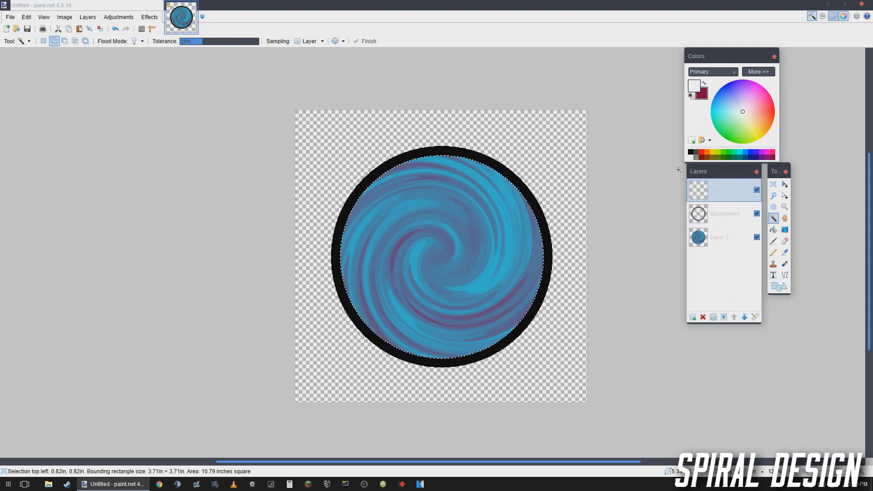
pyautogui.press('f')
pyautogui.click(457, 255)
# - Set the blending mode of the white-filled top layer to Multiply
pyautogui.click(757, 320)
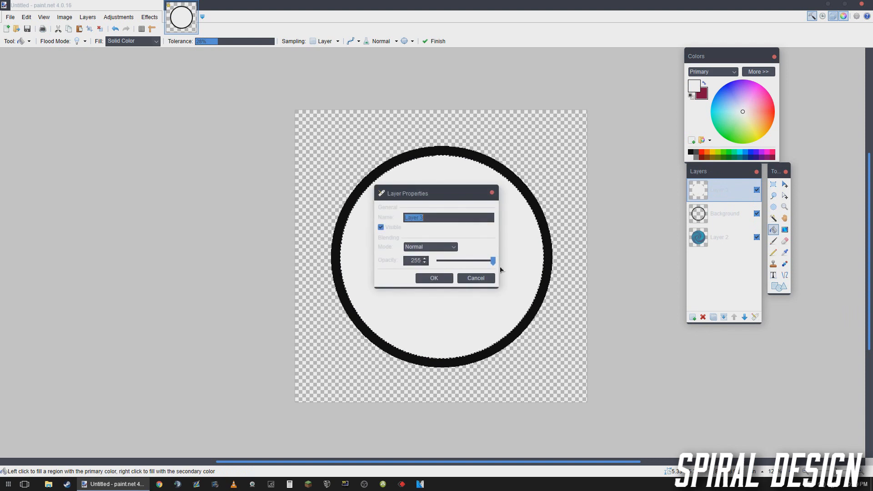
pyautogui.click(416, 249)
pyautogui.click(416, 262)
pyautogui.click(431, 277)
# - Apply a centred Vignette with radius 0.50 and density 1.00 to the white Multiply layer
pyautogui.click(150, 17)
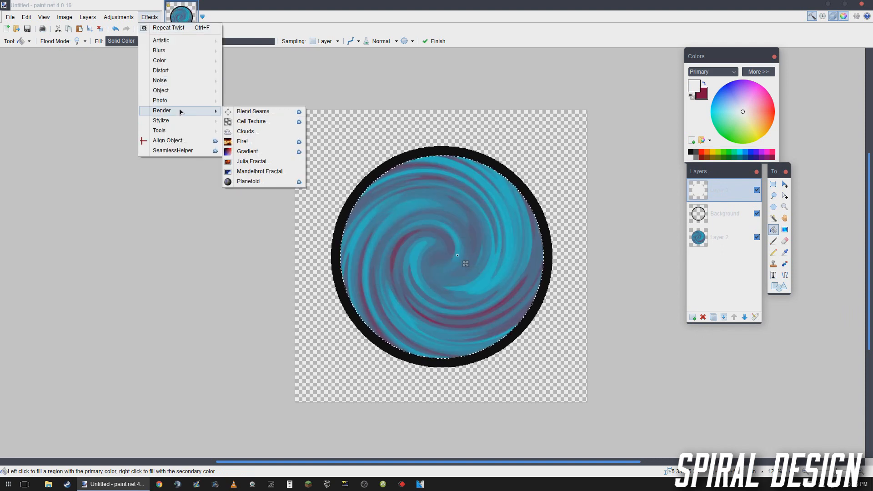
pyautogui.moveTo(180, 101)
pyautogui.click(273, 233)
pyautogui.moveTo(382, 183); pyautogui.dragTo(202, 164)
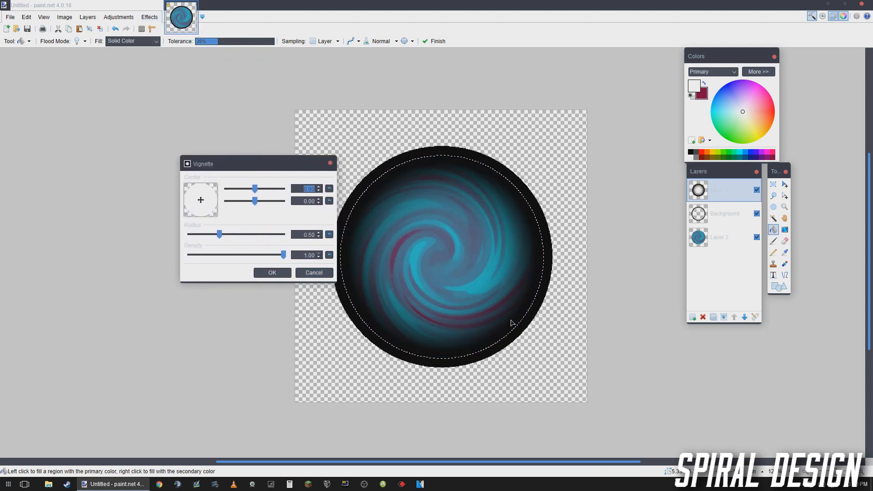
pyautogui.click(272, 273)
pyautogui.scroll(-3, 400, 289)
pyautogui.scroll(4, 399, 289)
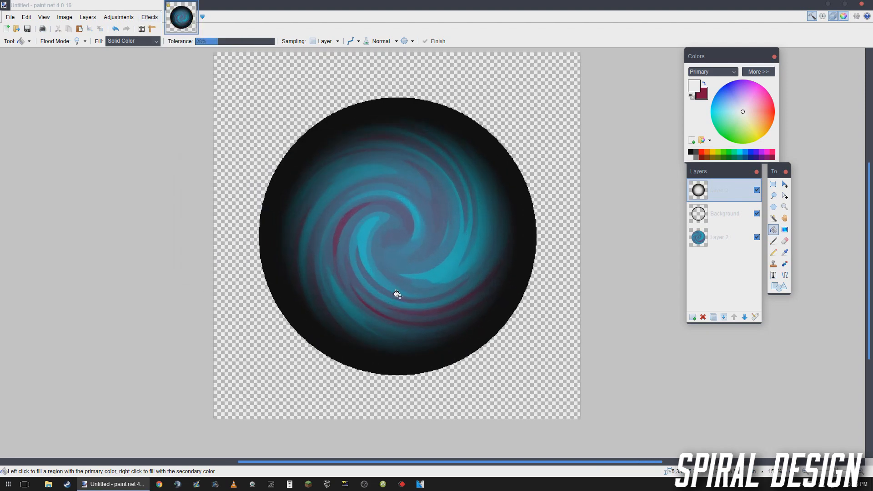
pyautogui.scroll(-4, 396, 293)
pyautogui.scroll(3, 395, 286)
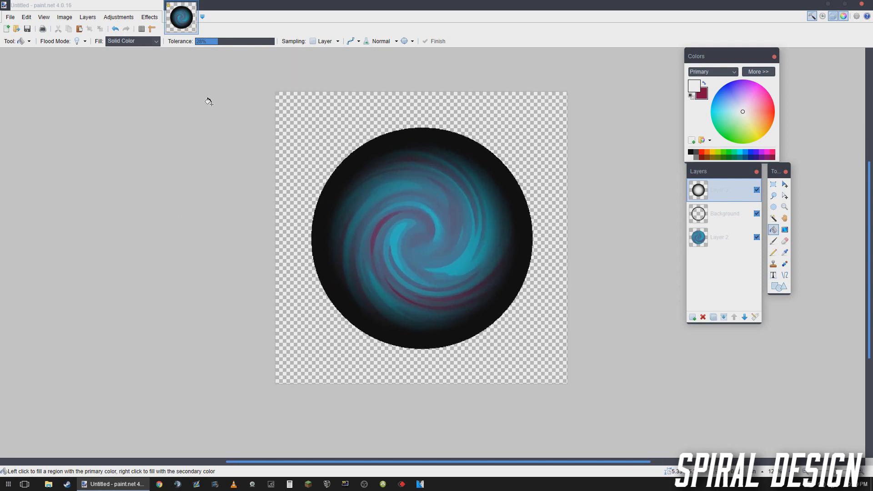
# - Flatten the image and set its saturation to 150
pyautogui.hotkey('ctrl', 'shift', 'f')
pyautogui.click(119, 17)
pyautogui.click(136, 86)
pyautogui.moveTo(442, 198); pyautogui.dragTo(170, 154)
pyautogui.click(310, 193)
pyautogui.click(310, 152)
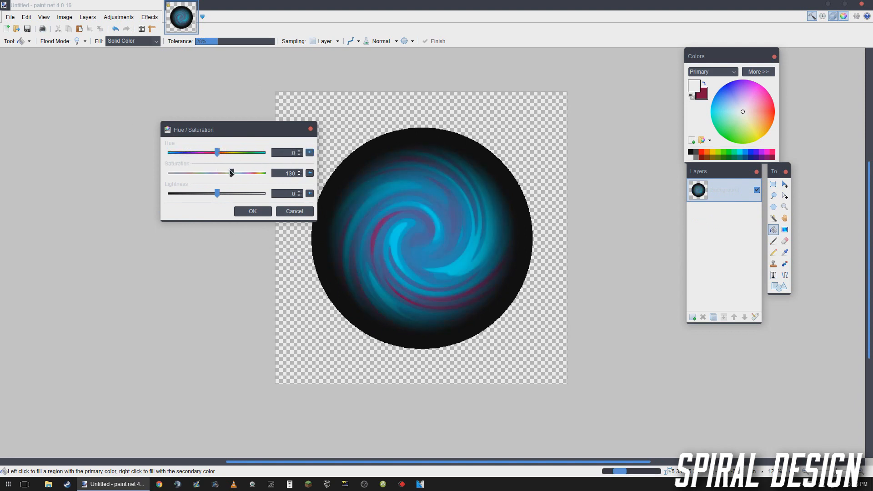
pyautogui.moveTo(217, 173); pyautogui.dragTo(239, 181)
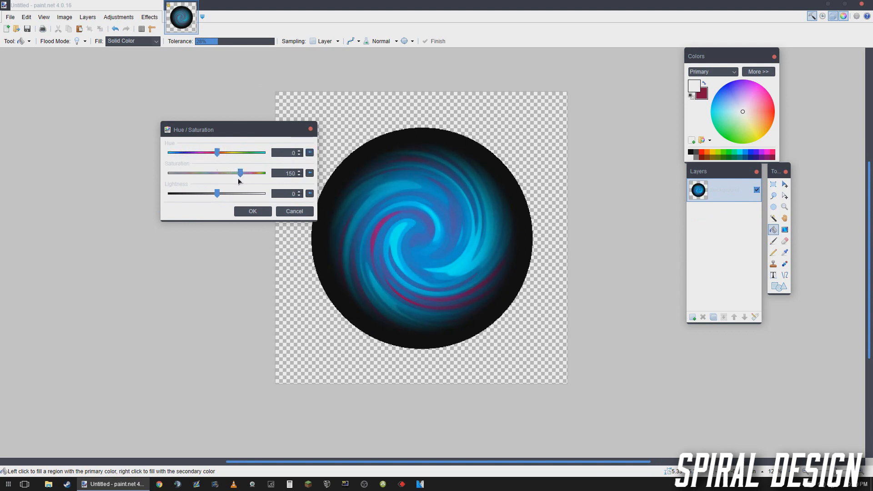
pyautogui.click(252, 211)
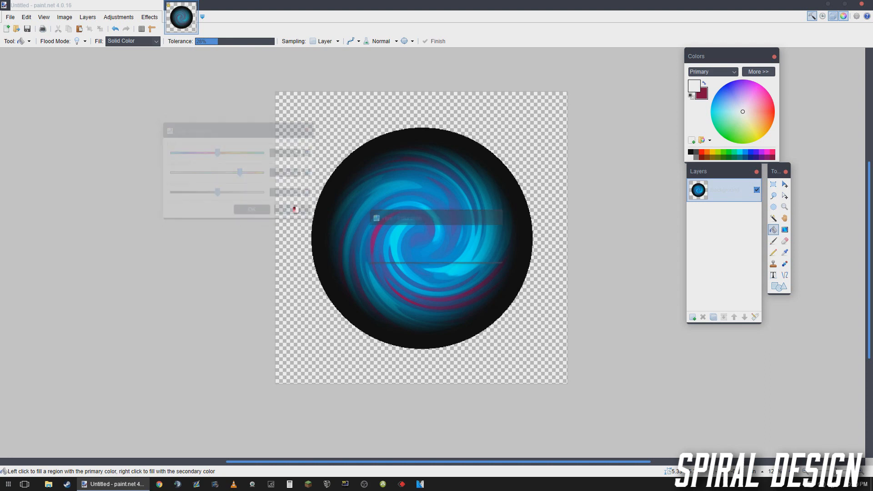
pyautogui.scroll(-3, 298, 205)
pyautogui.scroll(2, 301, 202)
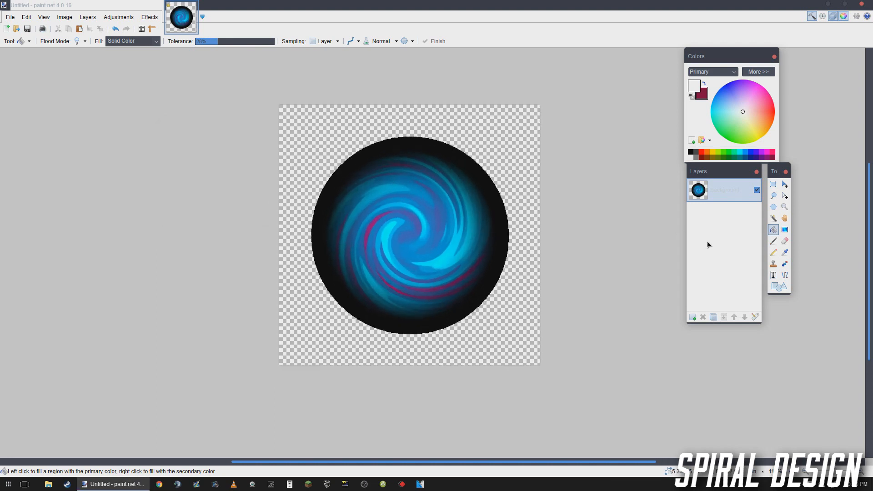
pyautogui.click(123, 16)
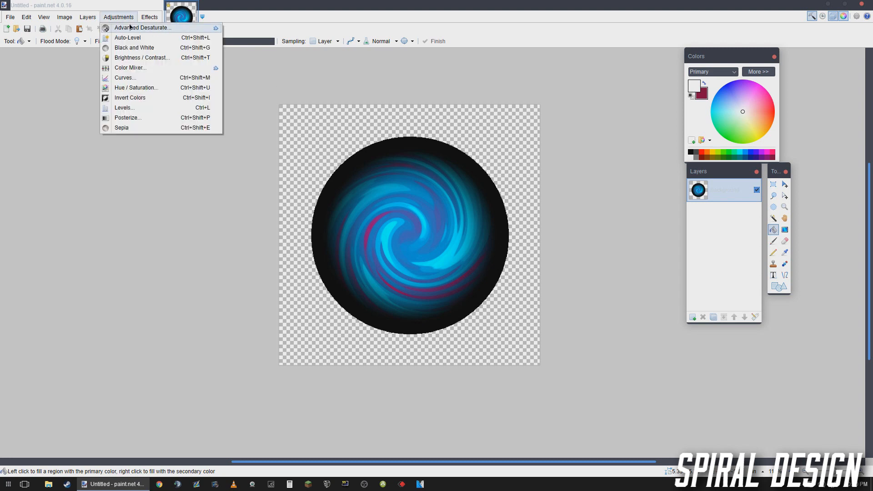
pyautogui.click(130, 28)
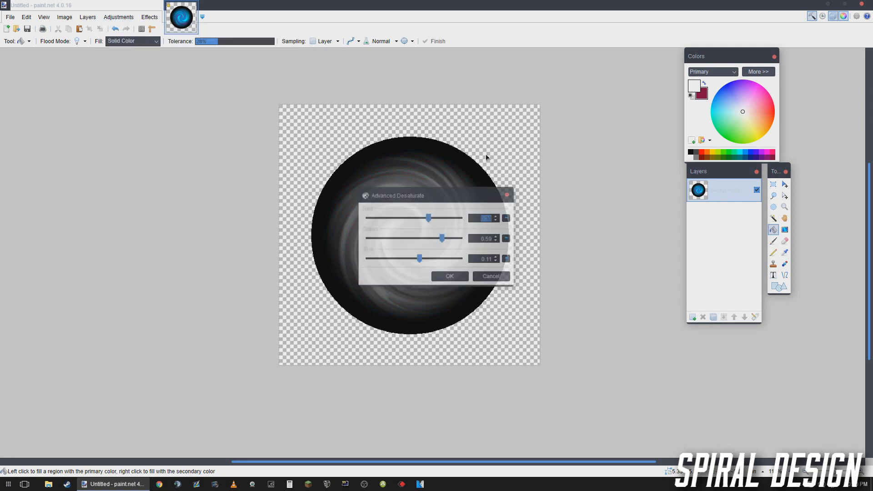
pyautogui.moveTo(439, 200); pyautogui.dragTo(580, 143)
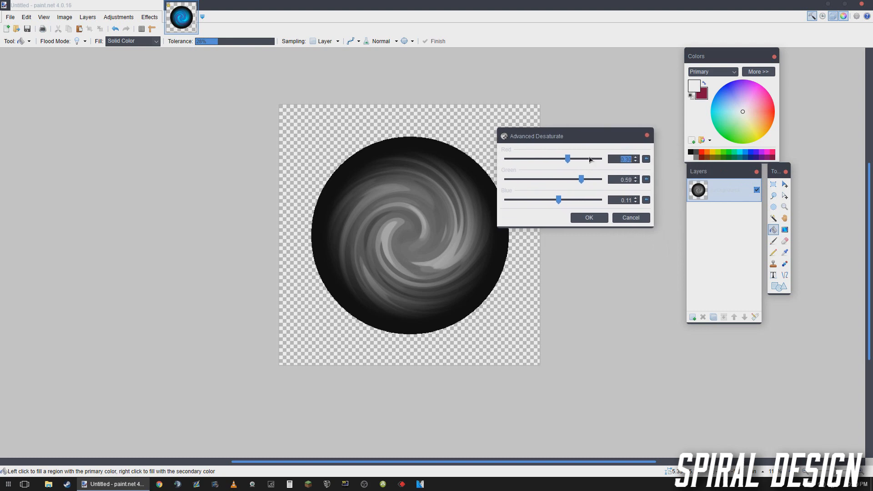
pyautogui.moveTo(557, 198); pyautogui.dragTo(506, 200)
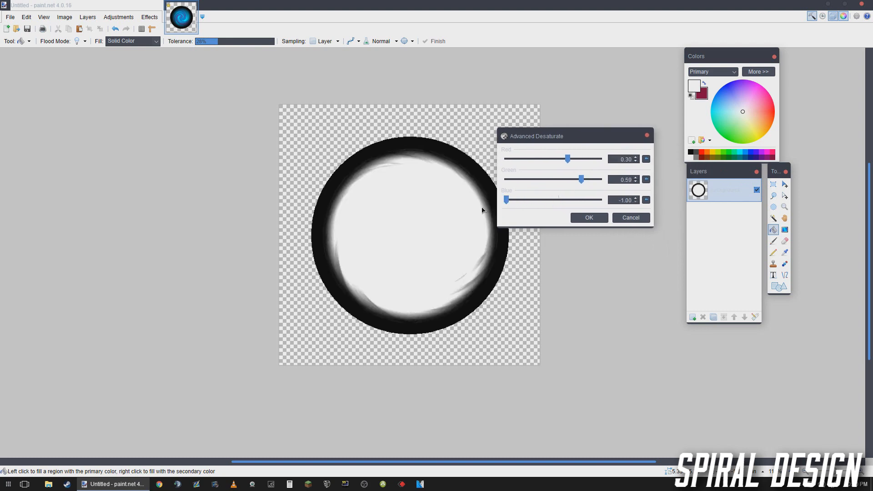
pyautogui.moveTo(581, 179); pyautogui.dragTo(553, 180)
pyautogui.click(646, 180)
pyautogui.click(646, 200)
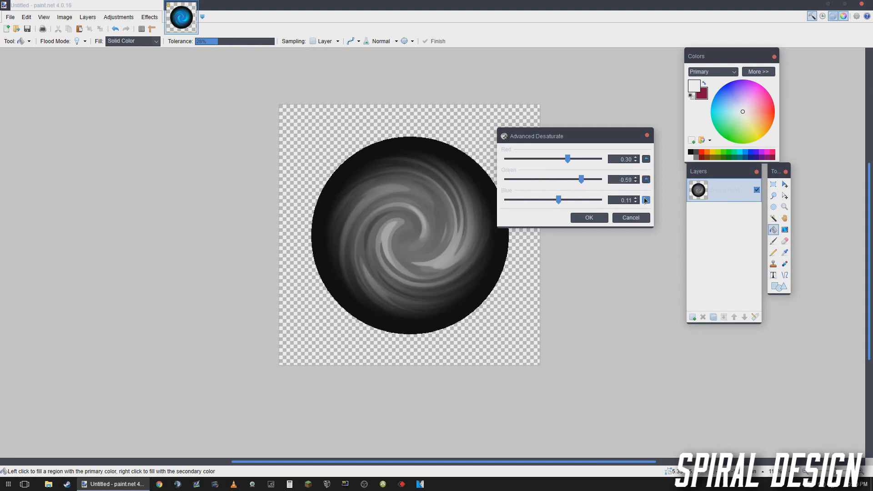
pyautogui.moveTo(567, 159); pyautogui.dragTo(608, 160)
pyautogui.click(645, 159)
pyautogui.click(631, 218)
# - Apply Advanced Desaturate to the swirl pearl with red 0.30, green -1.00 and blue -1.00
pyautogui.click(118, 17)
pyautogui.click(127, 28)
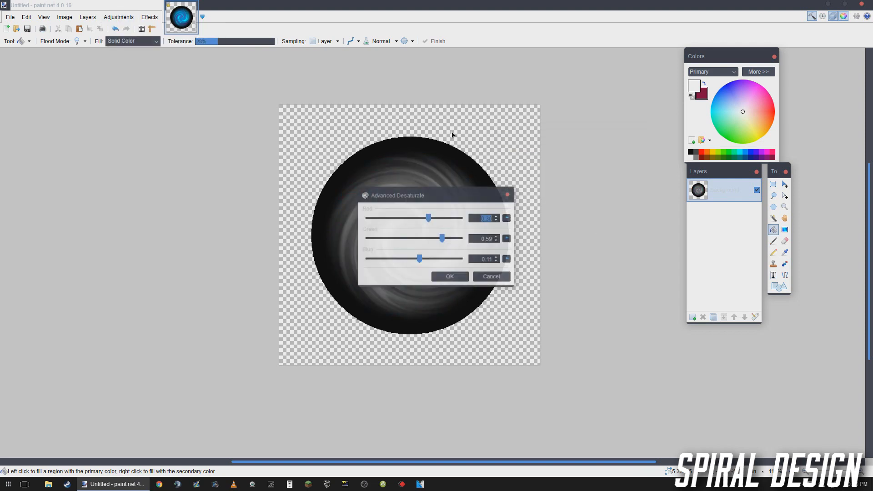
pyautogui.moveTo(436, 195); pyautogui.dragTo(692, 140)
pyautogui.moveTo(674, 203); pyautogui.dragTo(509, 210)
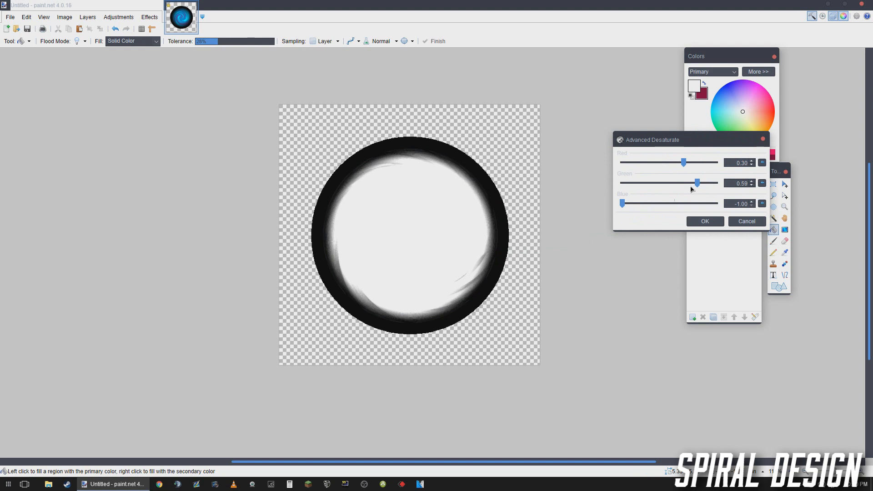
pyautogui.moveTo(696, 183); pyautogui.dragTo(612, 191)
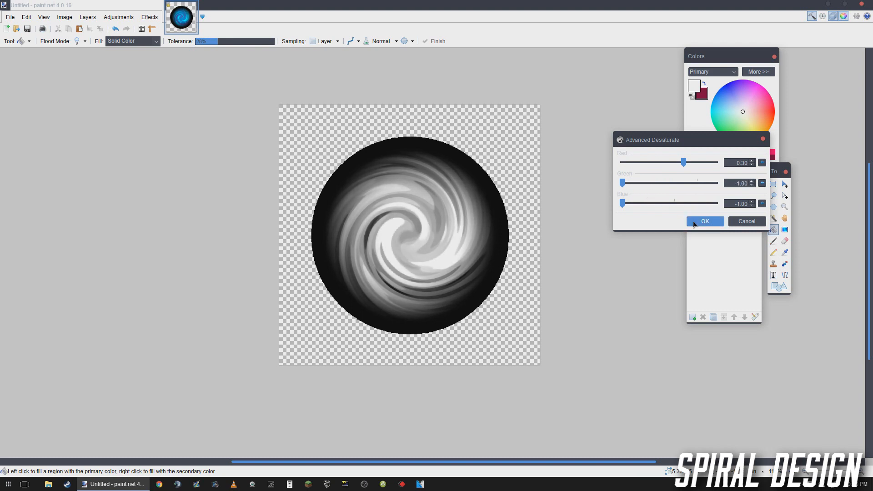
pyautogui.click(694, 223)
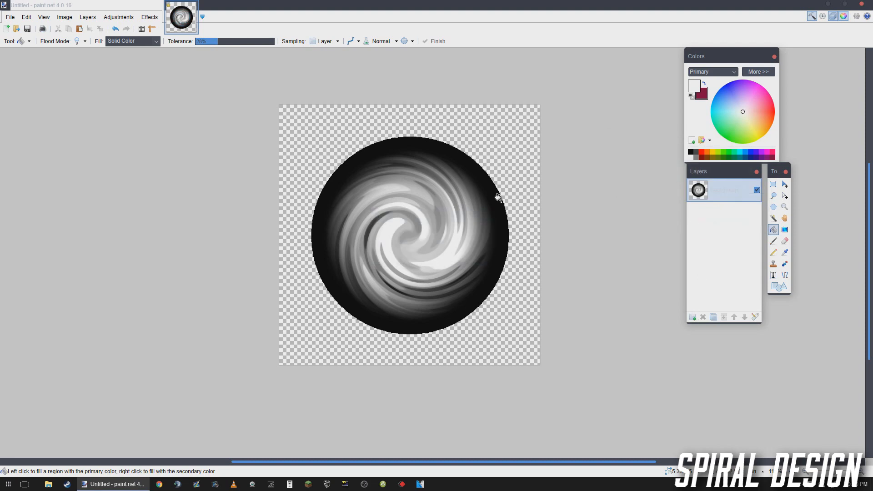
# - Select the whole grey pearl disc with the Magic Wand at 73% tolerance
pyautogui.click(773, 220)
pyautogui.click(435, 173)
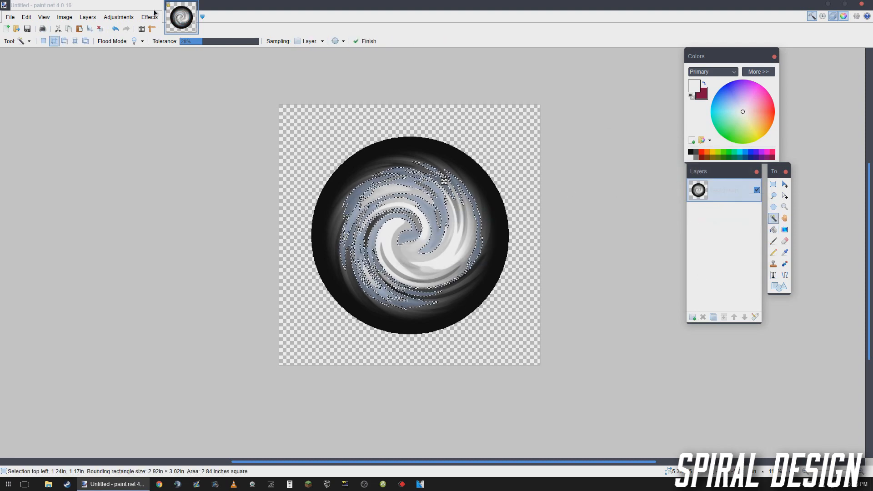
pyautogui.click(237, 41)
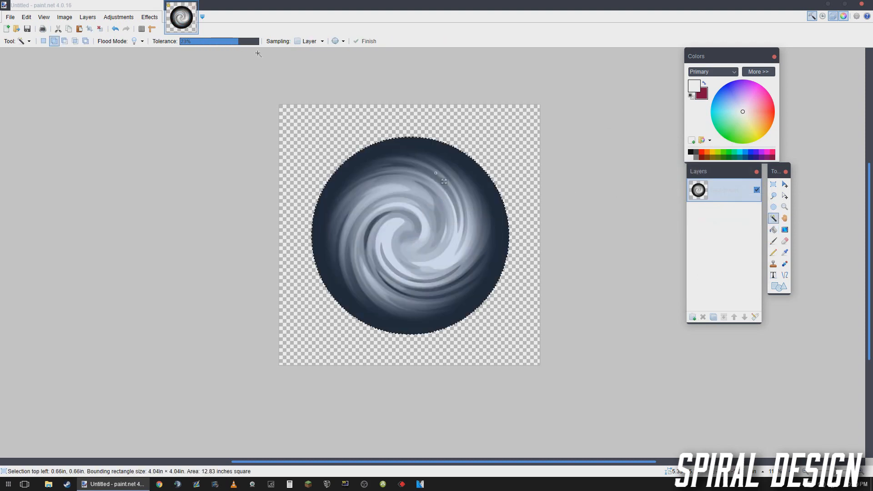
# - On a new layer, fill the selected disc with a diagonal yellow-to-purple linear gradient about 4 inches long
pyautogui.click(693, 317)
pyautogui.click(713, 152)
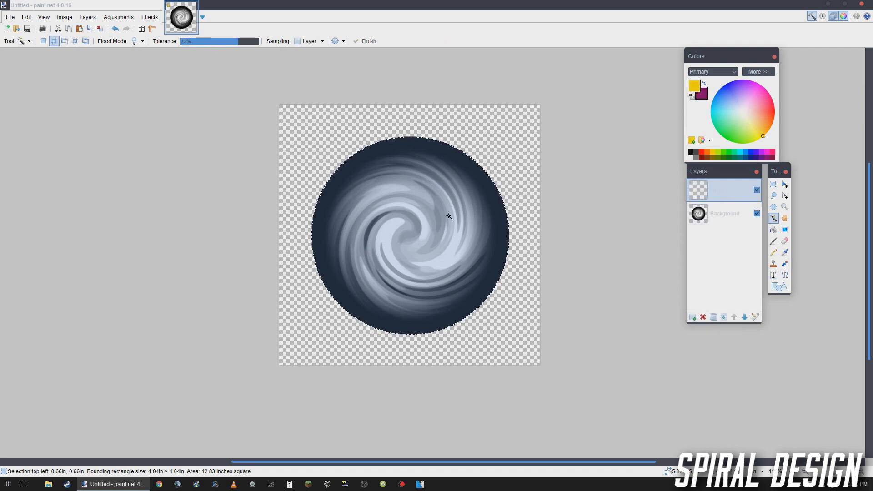
pyautogui.press('g')
pyautogui.moveTo(337, 168); pyautogui.dragTo(475, 304)
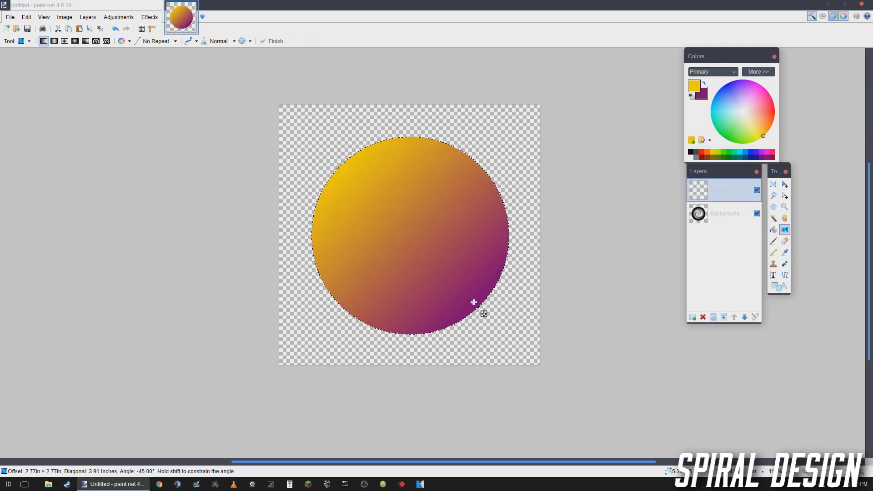
pyautogui.hotkey('ctrl', 'z')
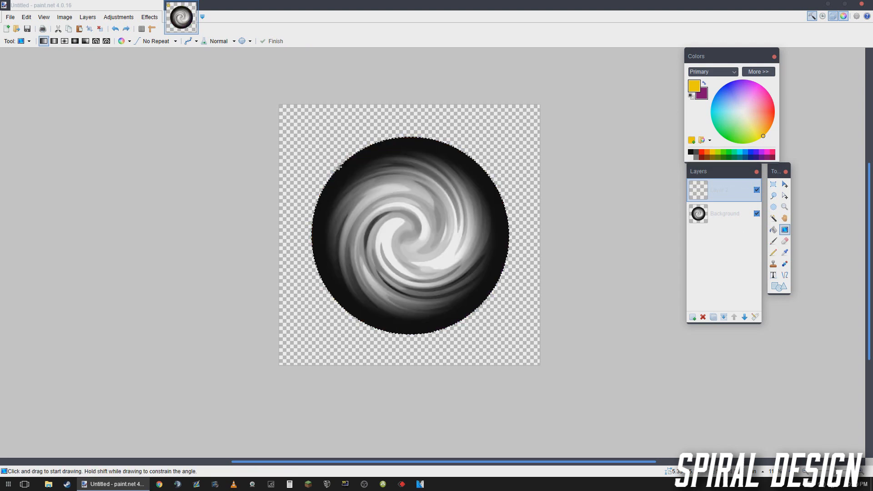
pyautogui.moveTo(339, 166); pyautogui.dragTo(477, 305)
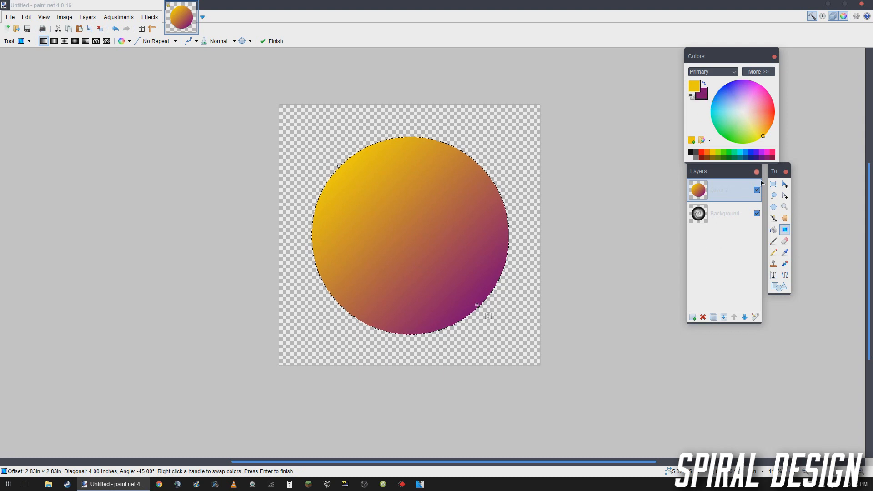
# - Preview the gradient layer in different blending modes, including Overlay, Xor, Reflect, Color Burn and Glow, to compare their effect on the swirl
pyautogui.click(754, 317)
pyautogui.moveTo(436, 184); pyautogui.dragTo(564, 171)
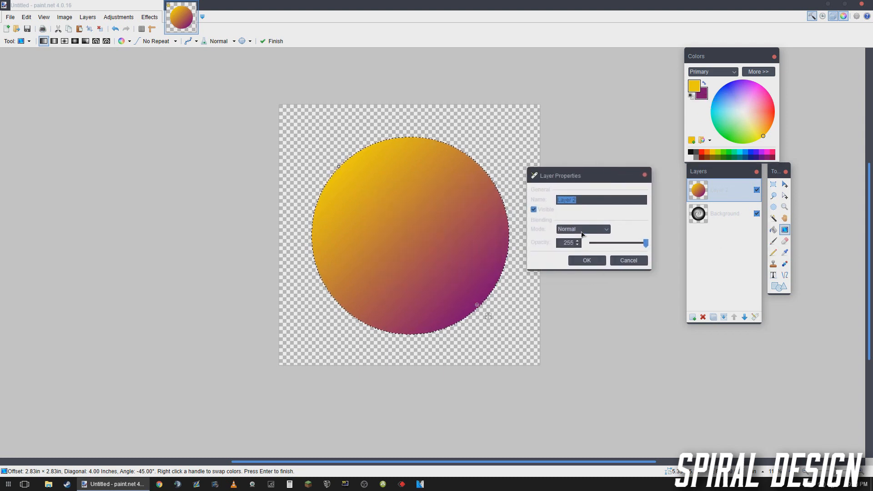
pyautogui.click(584, 229)
pyautogui.click(580, 245)
pyautogui.click(582, 229)
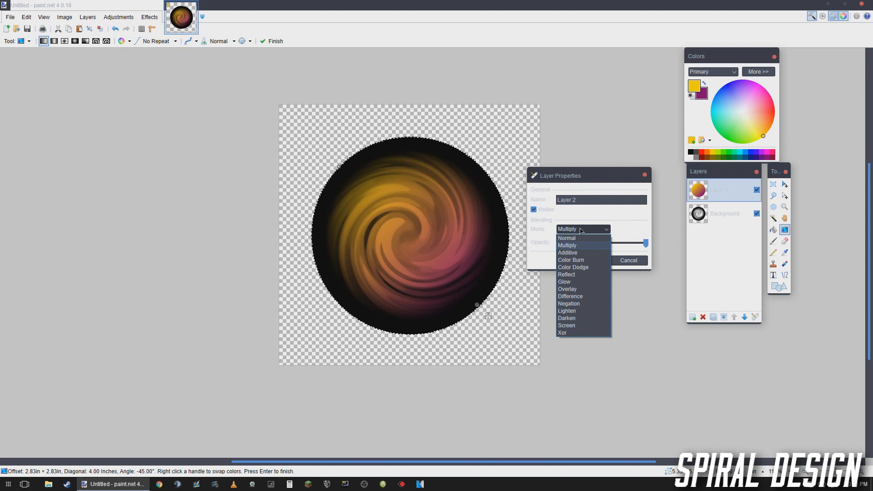
pyautogui.press('Down')
pyautogui.press('Down')
pyautogui.press('Down')
pyautogui.press('Down')
pyautogui.press('Down')
pyautogui.press('Down')
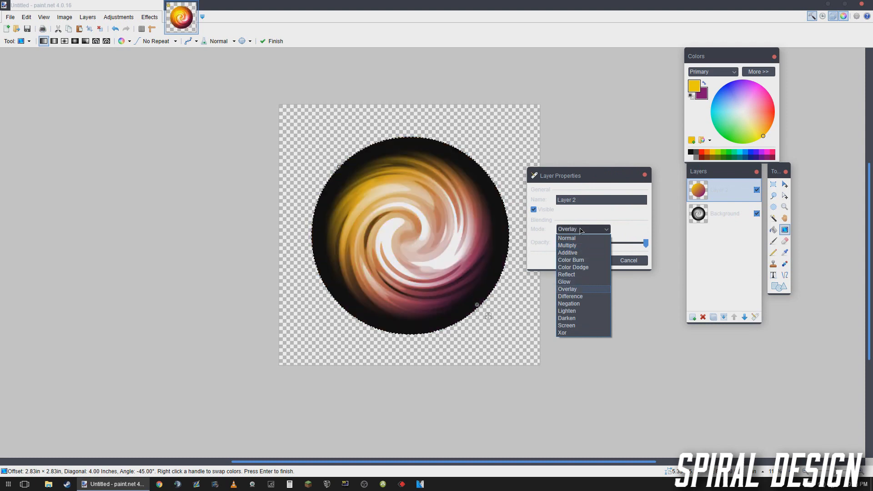
pyautogui.press('Down')
pyautogui.press('Down')
pyautogui.press('Down')
pyautogui.press('Down')
pyautogui.press('Down')
pyautogui.press('Down')
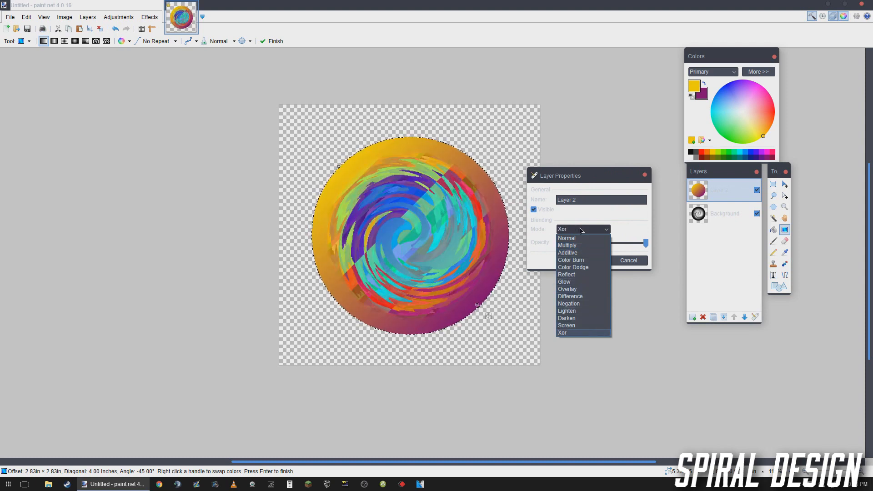
pyautogui.press('Up')
pyautogui.press('Up')
pyautogui.press('Up')
pyautogui.press('Up')
pyautogui.press('Up')
pyautogui.press('Up')
pyautogui.press('Up')
pyautogui.press('Up')
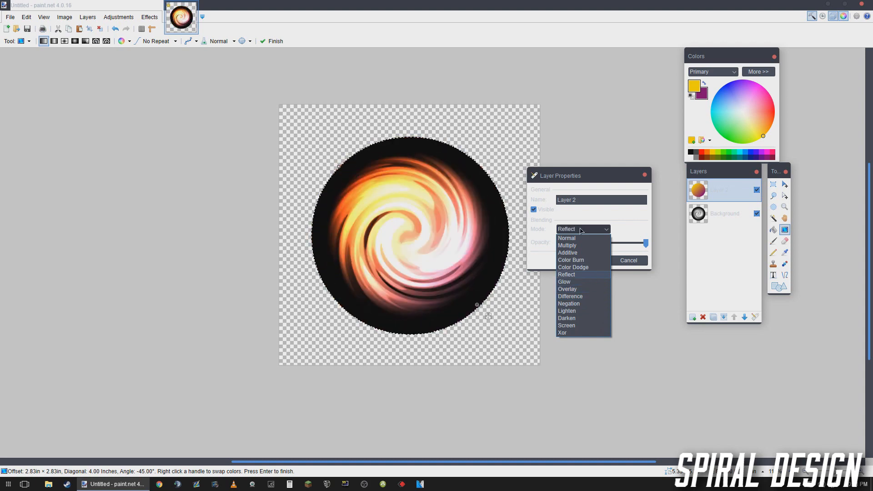
pyautogui.press('Down')
pyautogui.press('Up')
pyautogui.press('Up')
pyautogui.press('Up')
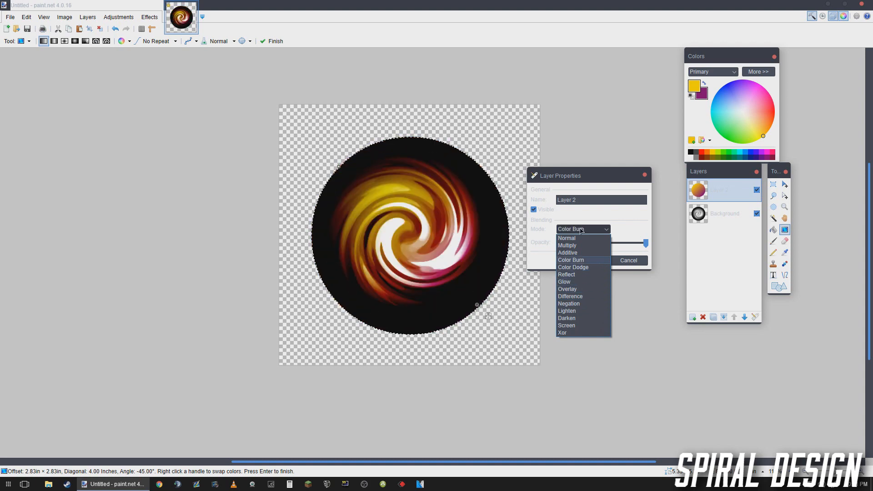
pyautogui.press('Up')
pyautogui.press('Up')
pyautogui.press('Down')
pyautogui.press('Down')
pyautogui.press('Down')
pyautogui.press('Down')
pyautogui.press('Down')
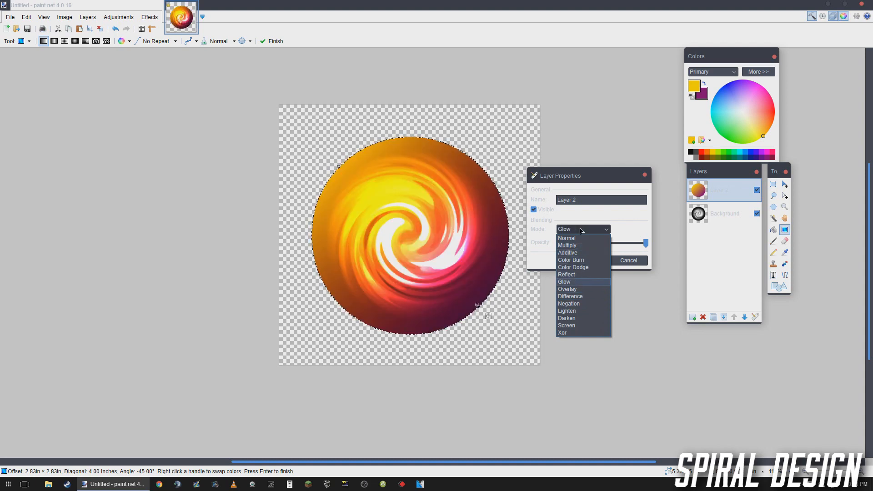
pyautogui.press('Down')
pyautogui.press('Up')
pyautogui.press('Down')
pyautogui.press('Up')
# - Set the gradient layer's blending mode to Multiply
pyautogui.press('Up')
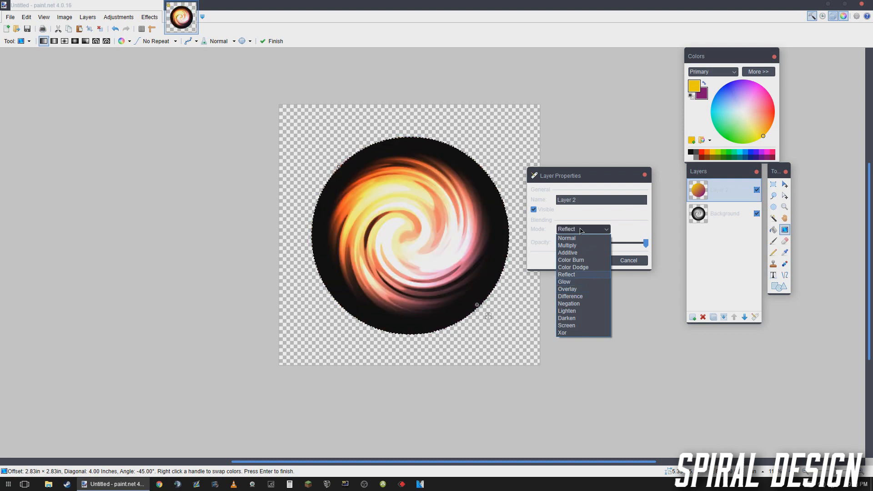
pyautogui.press('Up')
pyautogui.press('Up')
pyautogui.press('Up')
pyautogui.press('Up')
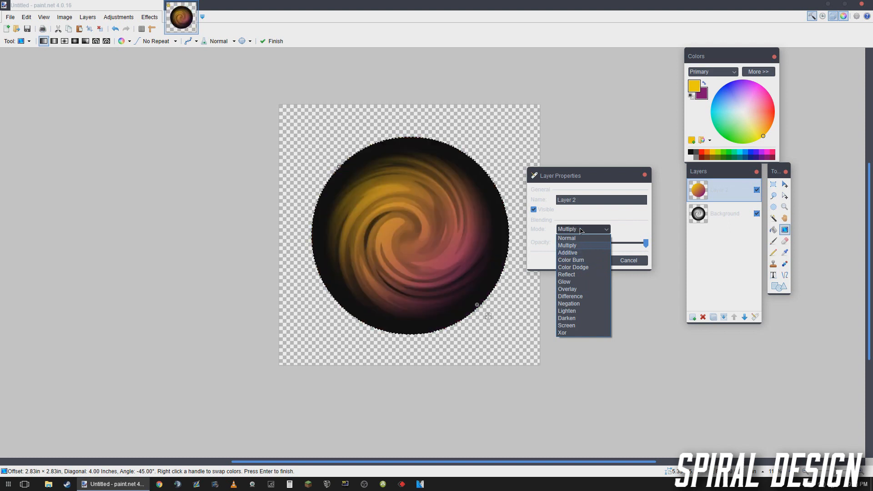
pyautogui.press('Return')
pyautogui.press('Return')
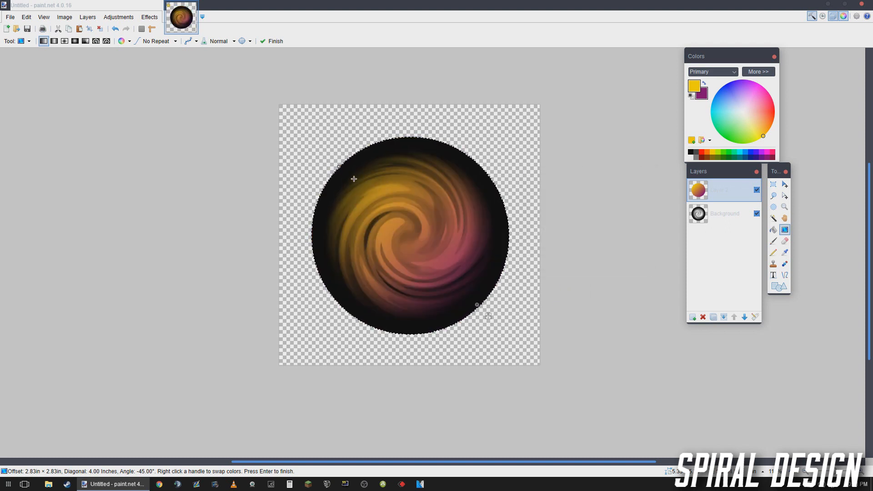
# - Redraw the gradient as a radial one about 2.8 inches long, from the disc's upper left towards its lower right
pyautogui.moveTo(353, 179); pyautogui.dragTo(447, 274)
pyautogui.click(76, 42)
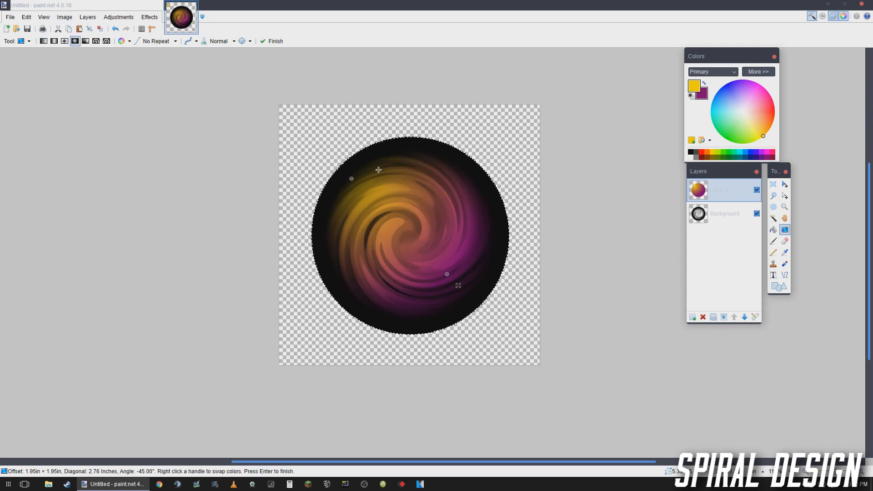
pyautogui.moveTo(373, 169); pyautogui.dragTo(465, 275)
pyautogui.moveTo(349, 187); pyautogui.dragTo(444, 281)
pyautogui.scroll(-2, 487, 217)
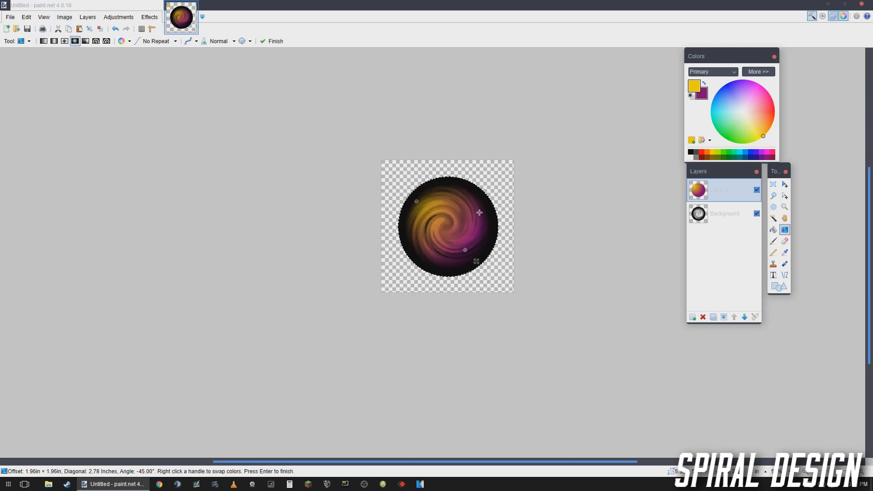
# - Merge the Multiply gradient layer down into the swirl on the background layer
pyautogui.scroll(2, 480, 212)
pyautogui.hotkey('ctrl', 'm')
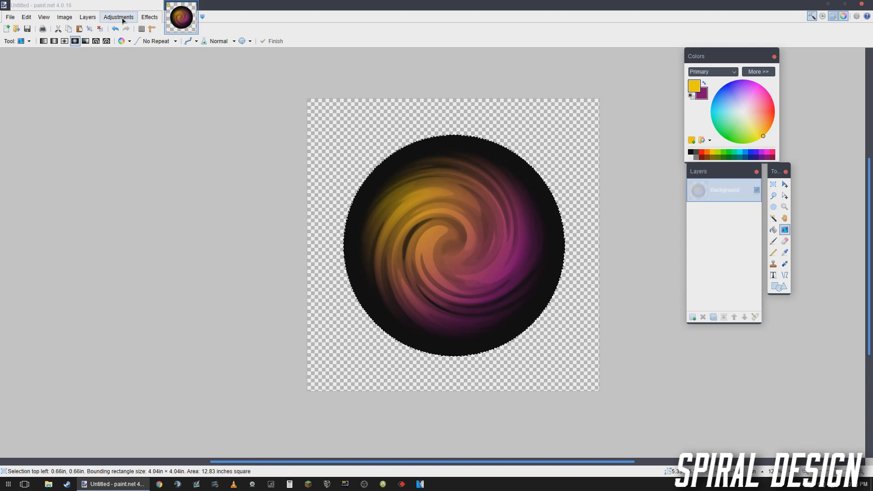
pyautogui.moveTo(409, 94); pyautogui.dragTo(342, 94)
# - Raise the merged swirl's saturation to 125 with Hue / Saturation, keeping hue and lightness at 0
pyautogui.click(133, 18)
pyautogui.click(137, 87)
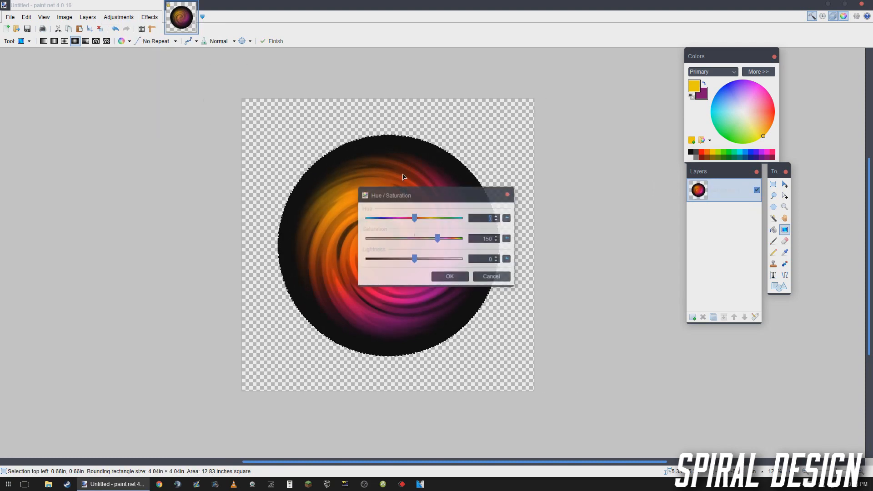
pyautogui.moveTo(475, 197); pyautogui.dragTo(580, 133)
pyautogui.moveTo(586, 178); pyautogui.dragTo(572, 179)
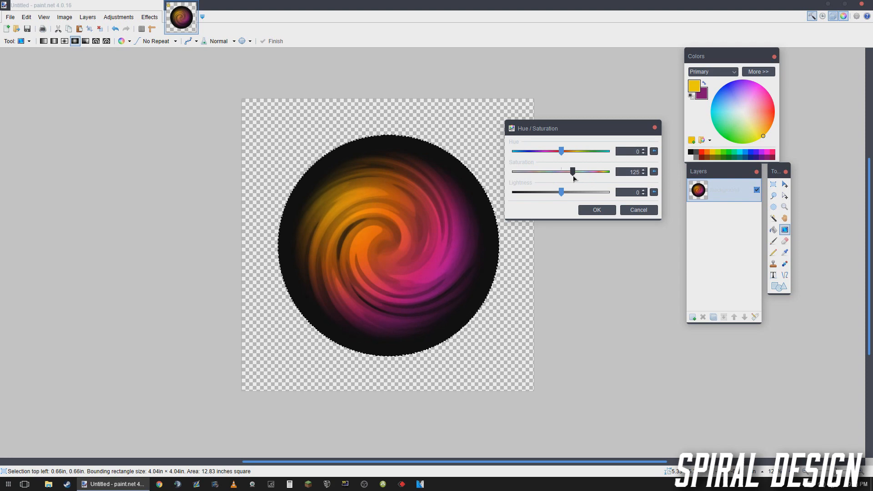
pyautogui.click(586, 210)
pyautogui.hotkey('ctrl', 'd')
pyautogui.scroll(-5, 531, 206)
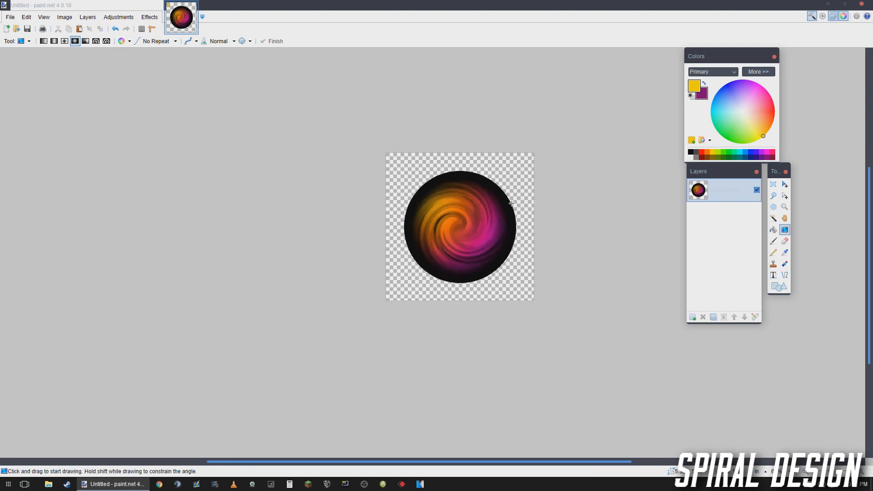
pyautogui.scroll(5, 520, 205)
pyautogui.scroll(-3, 317, 132)
pyautogui.scroll(2, 312, 128)
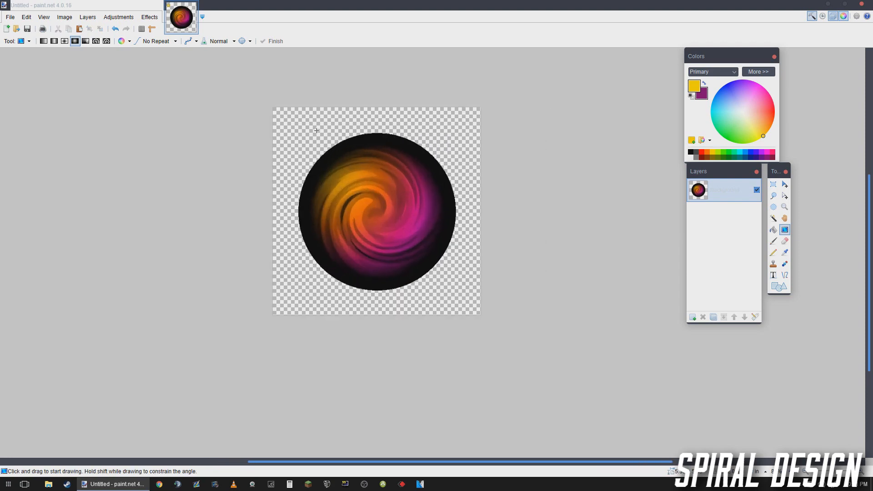
pyautogui.hotkey('ctrl', 'z')
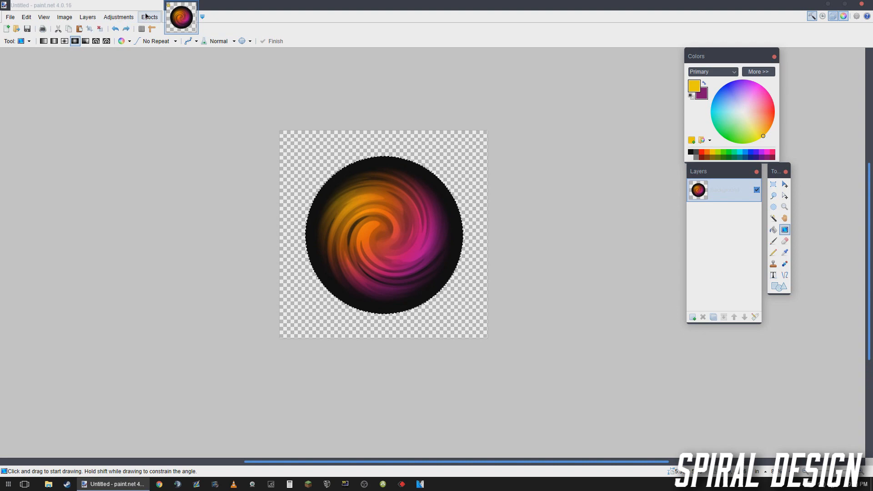
# - Apply a Glow effect to the selected disc with radius 2, brightness about -50 and contrast 10, and clear the selection
pyautogui.click(146, 17)
pyautogui.moveTo(193, 101)
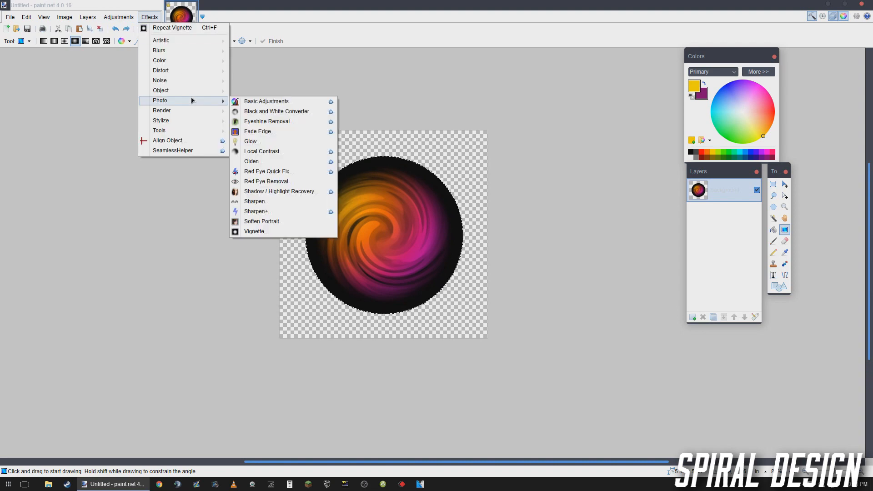
pyautogui.click(251, 142)
pyautogui.moveTo(452, 196); pyautogui.dragTo(679, 193)
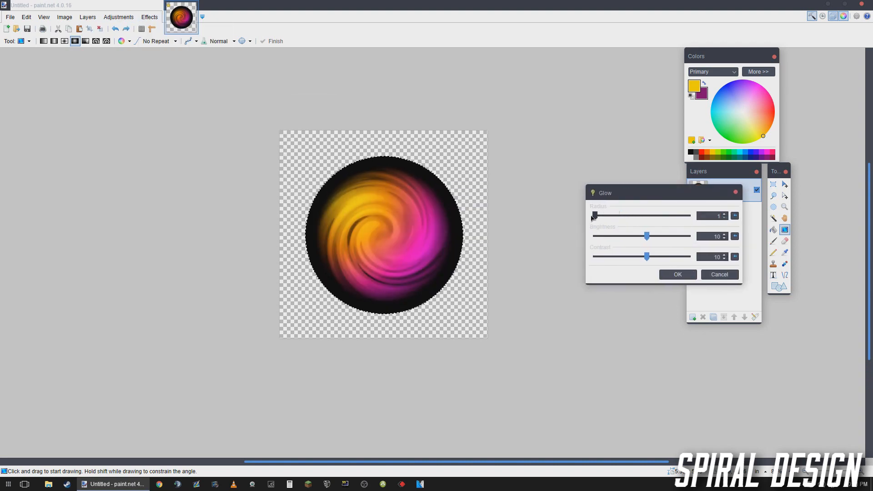
pyautogui.moveTo(646, 236); pyautogui.dragTo(718, 258)
pyautogui.click(735, 257)
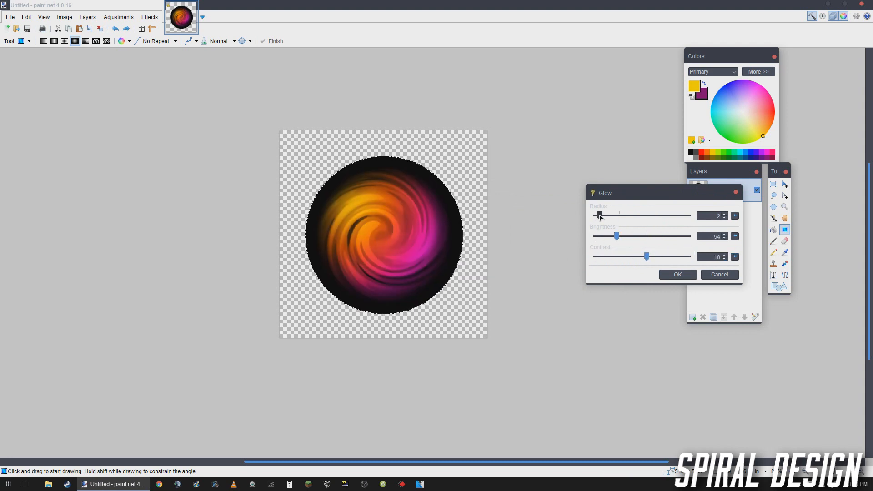
pyautogui.moveTo(600, 217); pyautogui.dragTo(566, 222)
pyautogui.moveTo(611, 238)
pyautogui.mouseDown()
pyautogui.moveTo(597, 239)
pyautogui.moveTo(617, 240)
pyautogui.mouseUp()
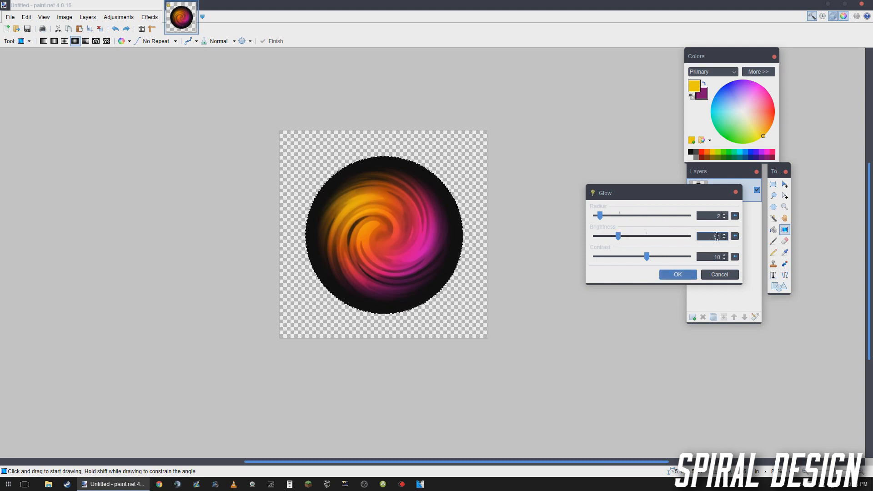
pyautogui.click(725, 239)
pyautogui.click(677, 275)
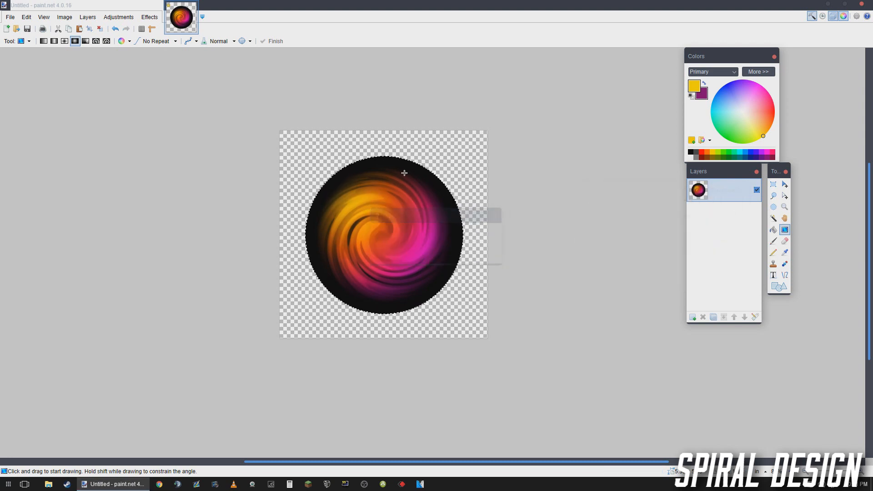
pyautogui.scroll(-2, 409, 166)
pyautogui.scroll(3, 412, 196)
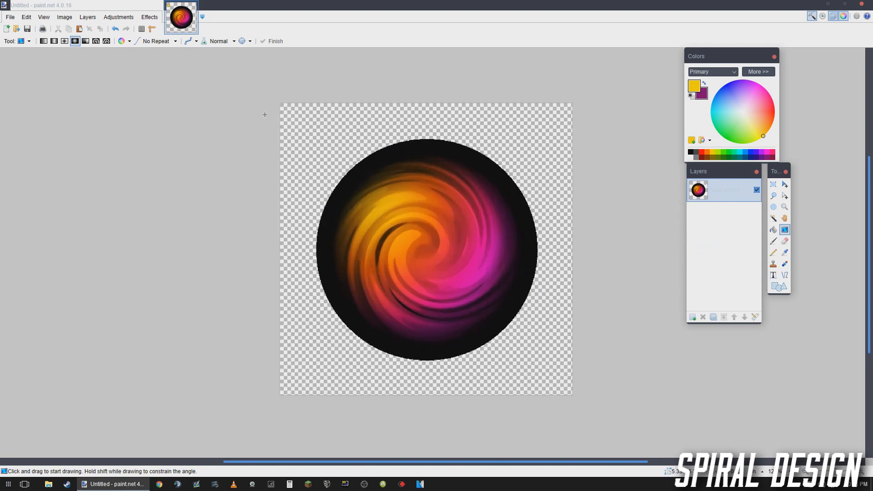
# - Preview the swirl with its hue shifted to -180 and discard the adjustment
pyautogui.click(118, 17)
pyautogui.click(159, 88)
pyautogui.moveTo(408, 197); pyautogui.dragTo(145, 153)
pyautogui.click(297, 167)
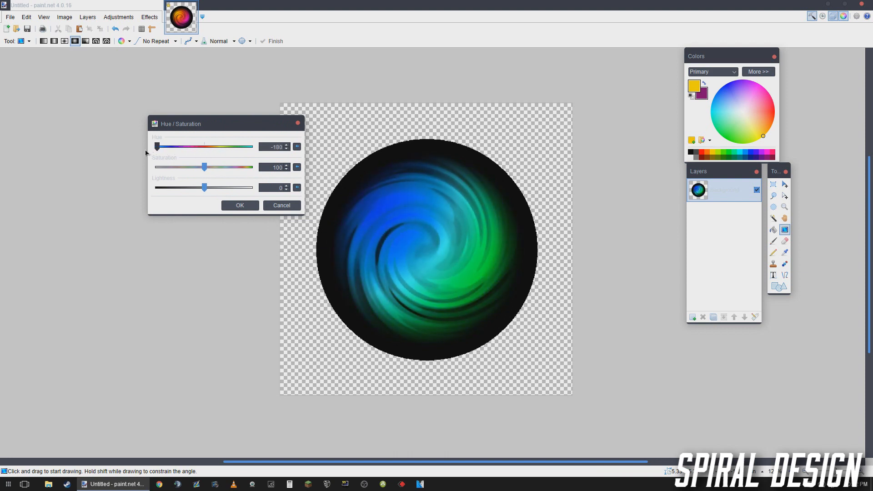
pyautogui.click(269, 205)
pyautogui.scroll(-2, 301, 196)
pyautogui.scroll(1, 303, 196)
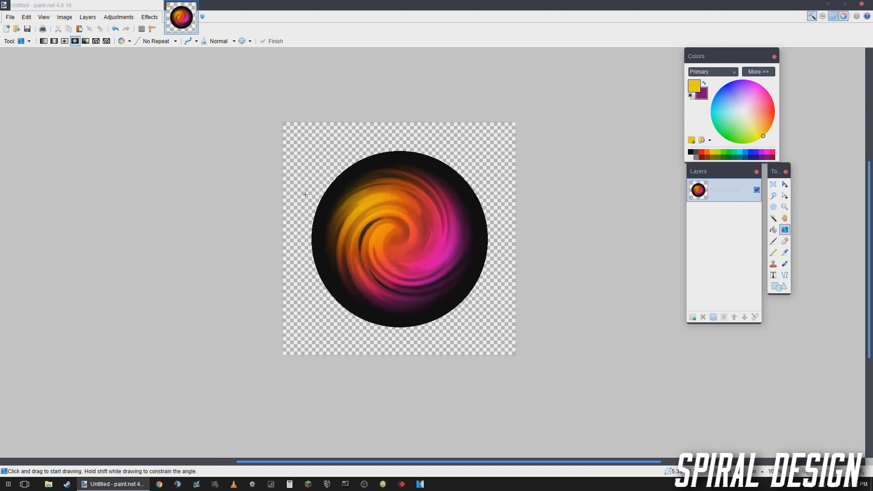